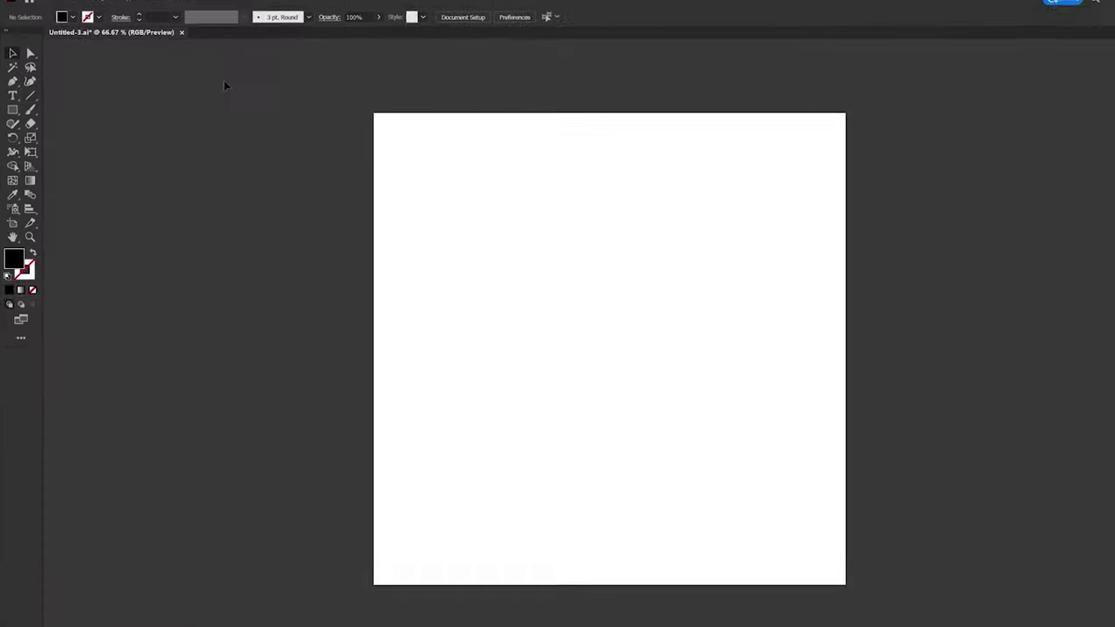
Step: Type the word 'home' on the artboard with the Type tool
left_click(15, 87)
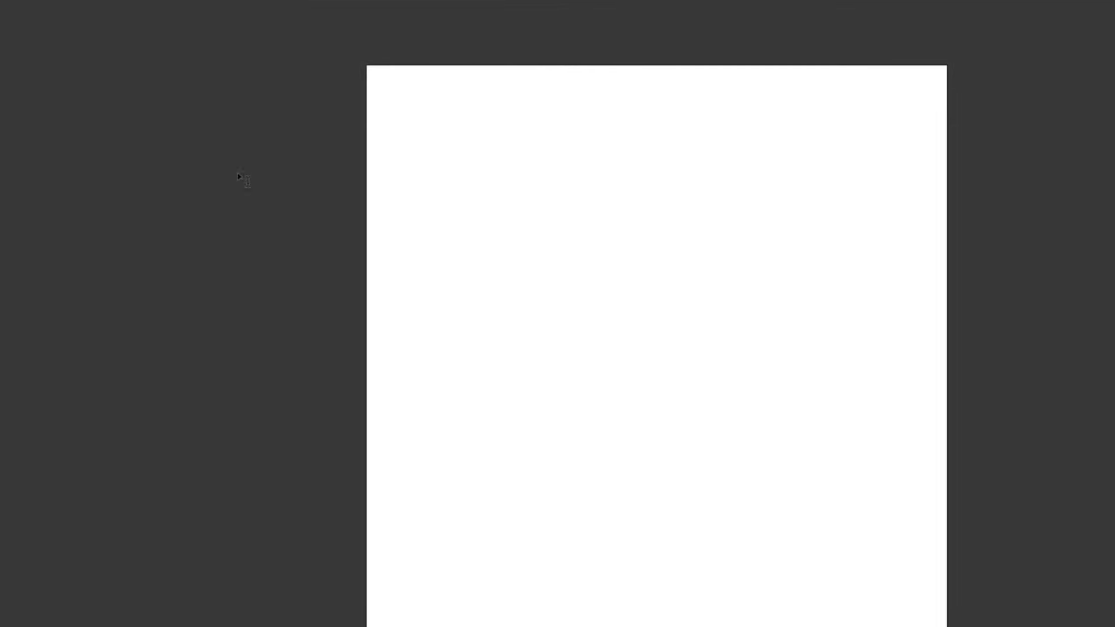
left_click(546, 305)
type("home")
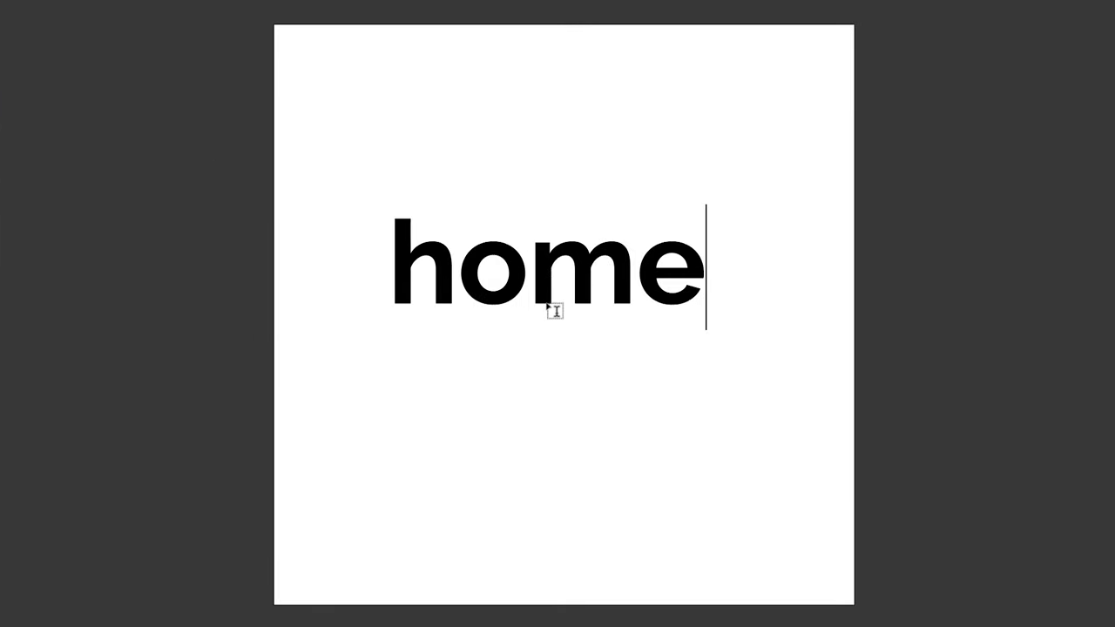
key("Escape")
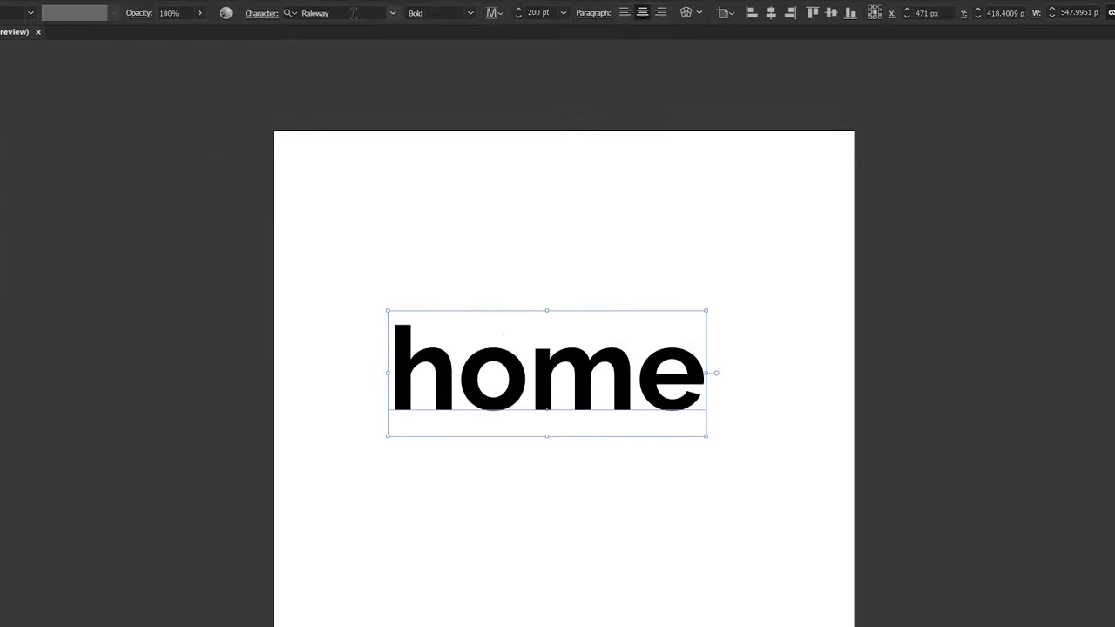
Step: Set 'home' in Modak at 250 pt and centre it horizontally on the artboard
left_click(353, 13)
type("mod")
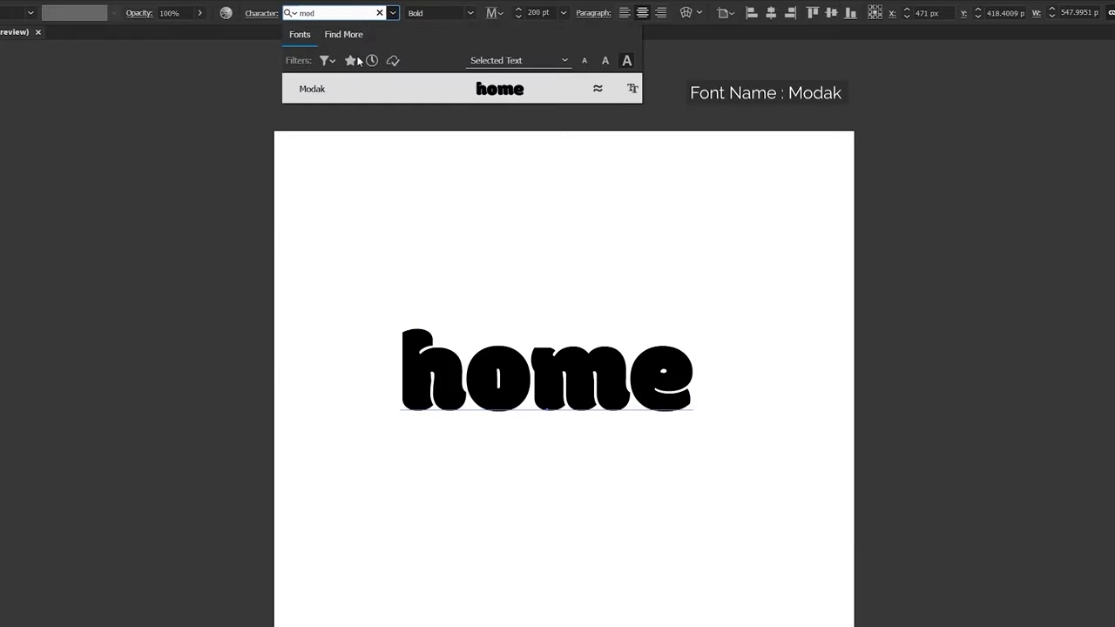
left_click(361, 89)
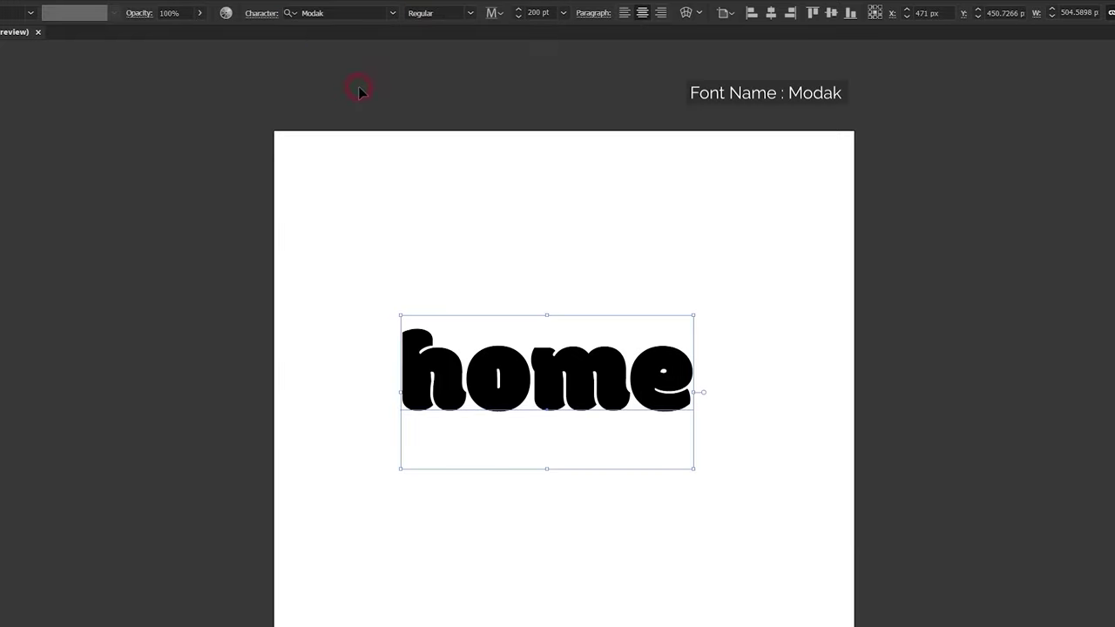
left_click(550, 12)
type("2")
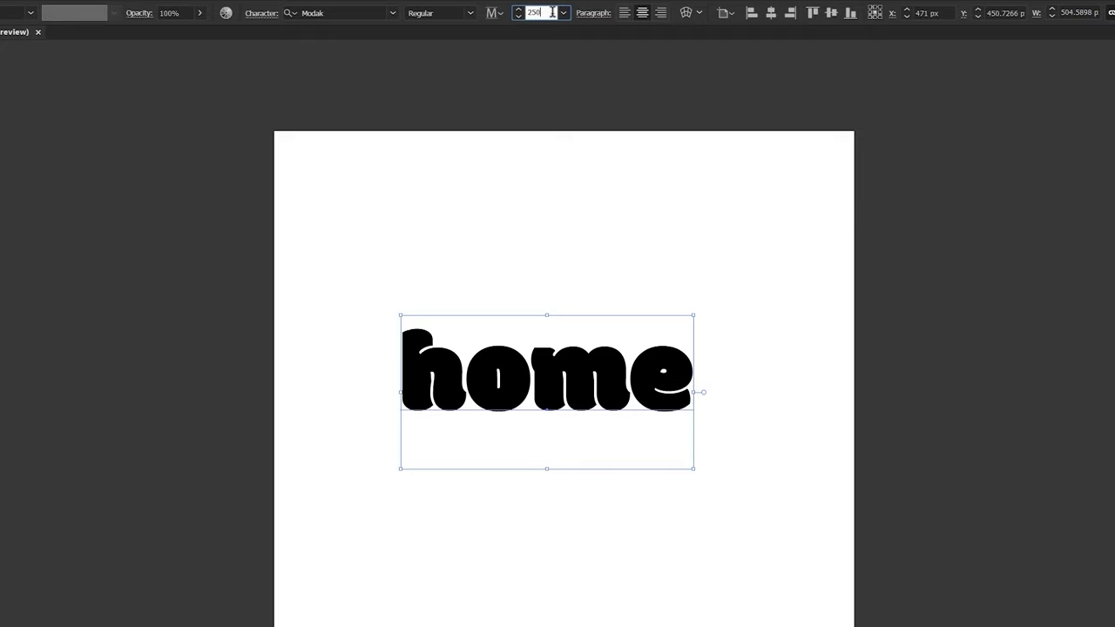
key("Return")
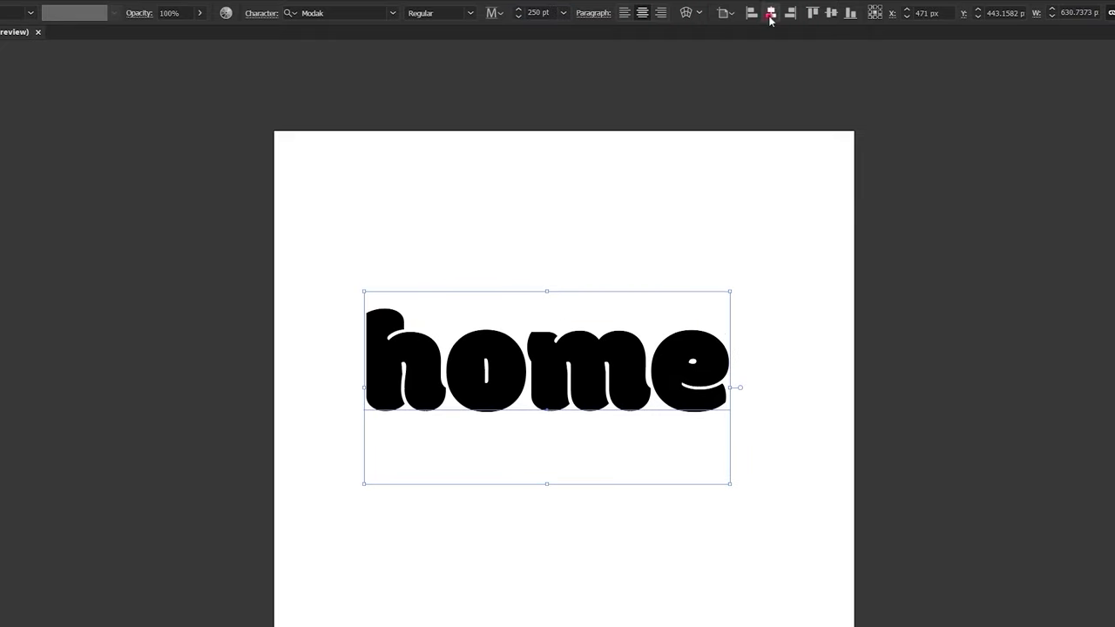
left_click(771, 13)
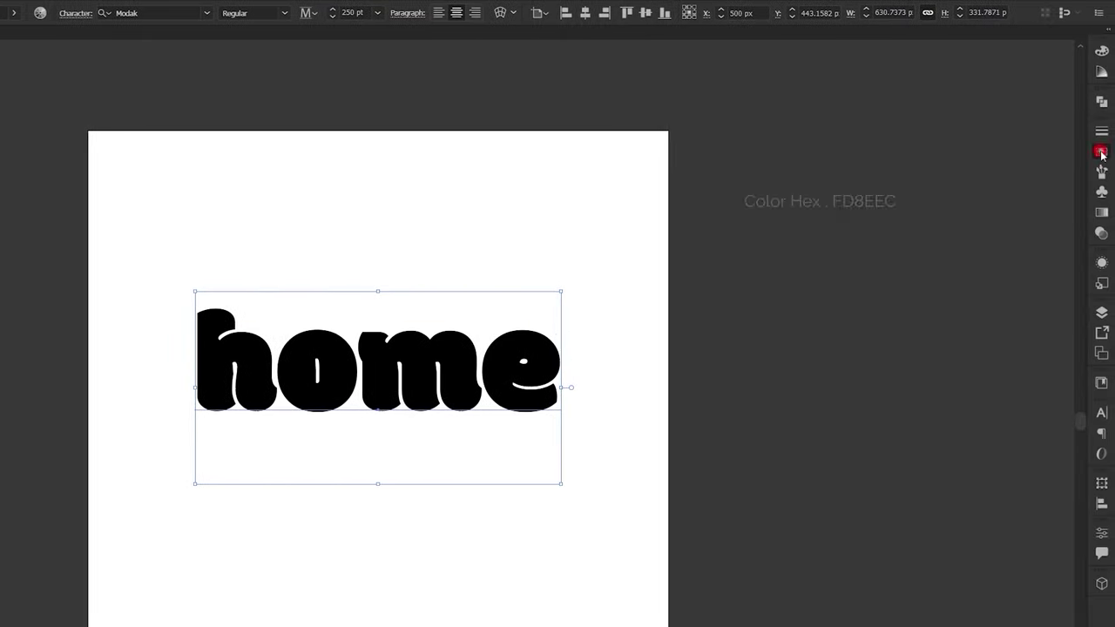
Step: Fill 'home' with pink FD8EEC and bring up the 3D and Materials panel
left_click(1102, 152)
left_click(1019, 193)
left_click(113, 11)
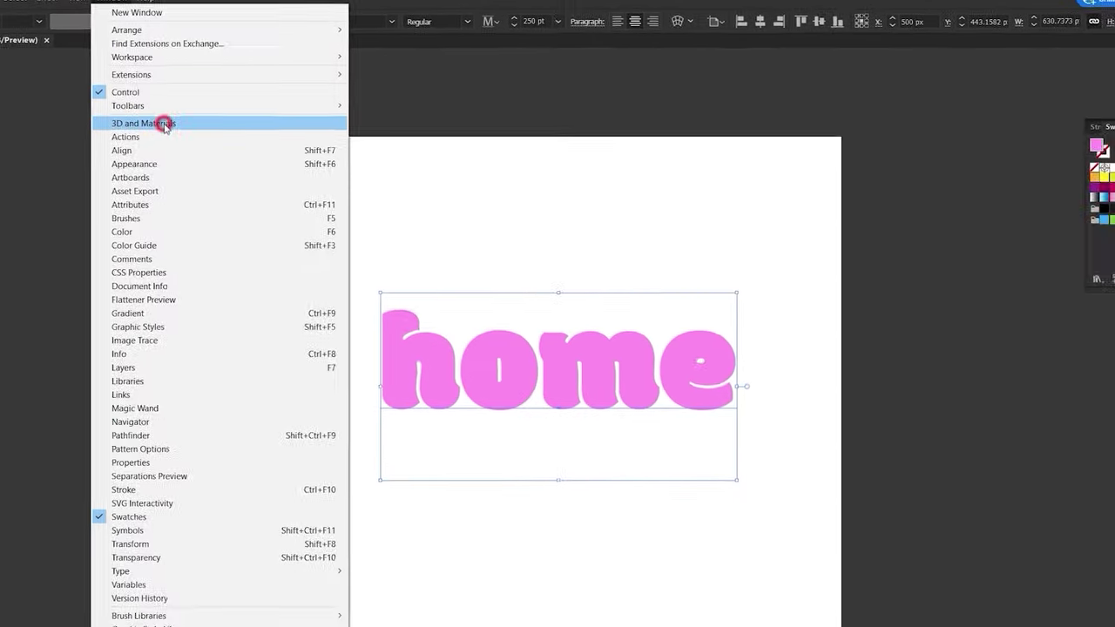
left_click(164, 124)
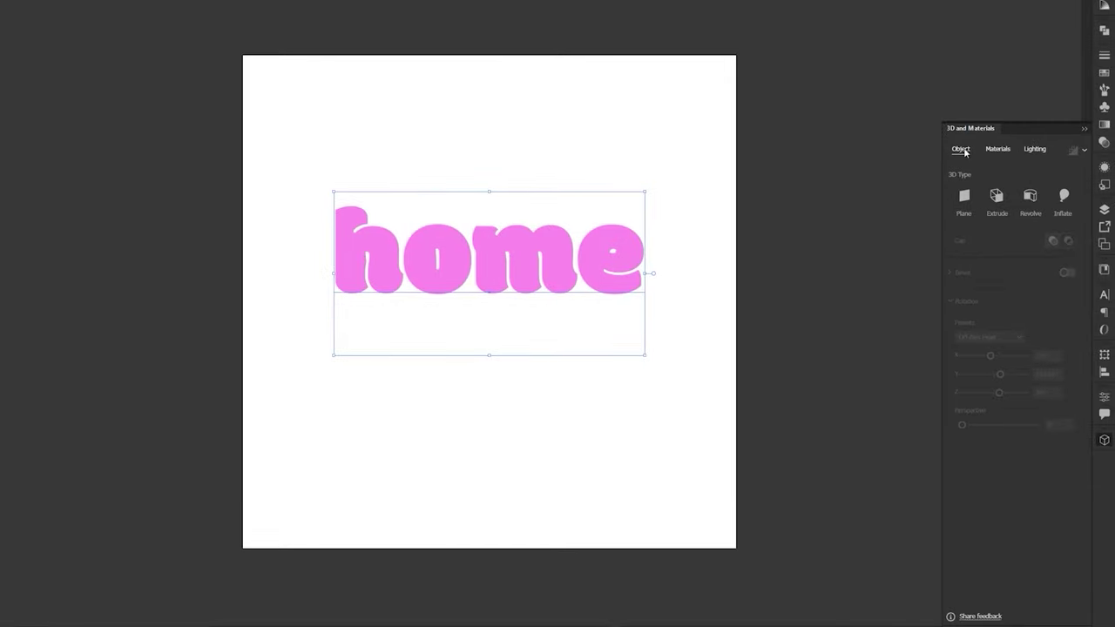
Step: Inflate 'home' at Isometric Top with 36% volume, 60 px depth, both sides inflated
left_click(1061, 197)
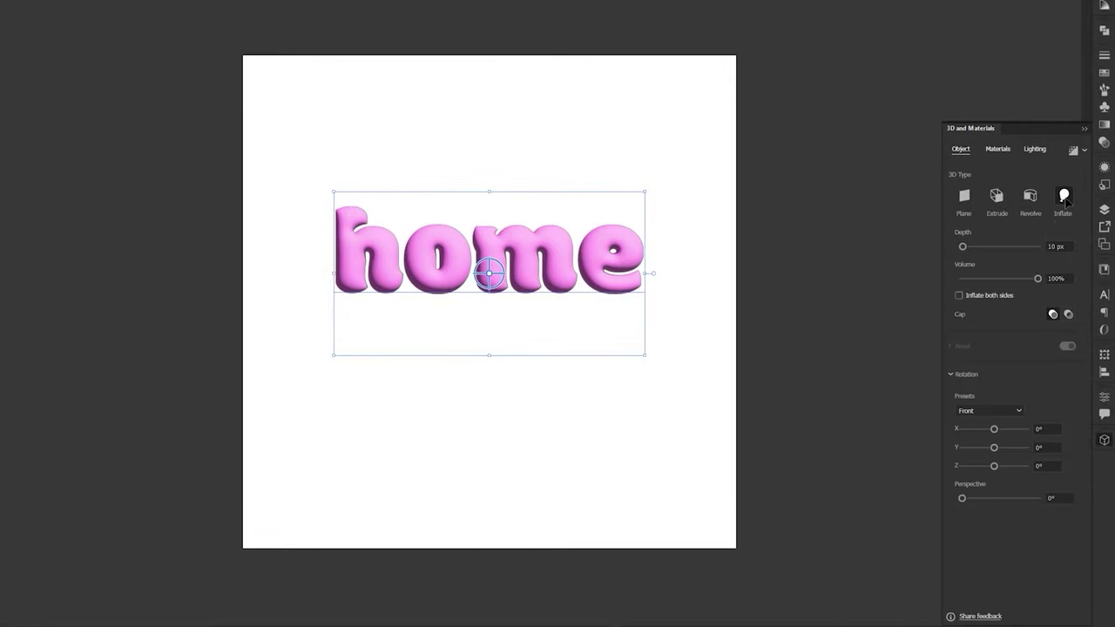
left_click(967, 411)
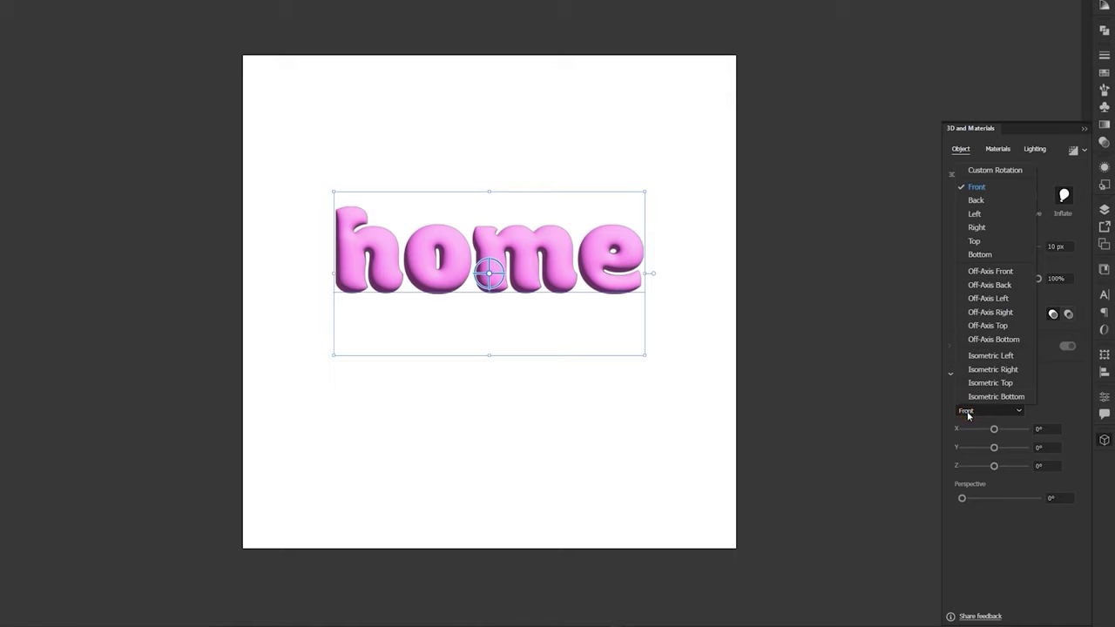
left_click(985, 384)
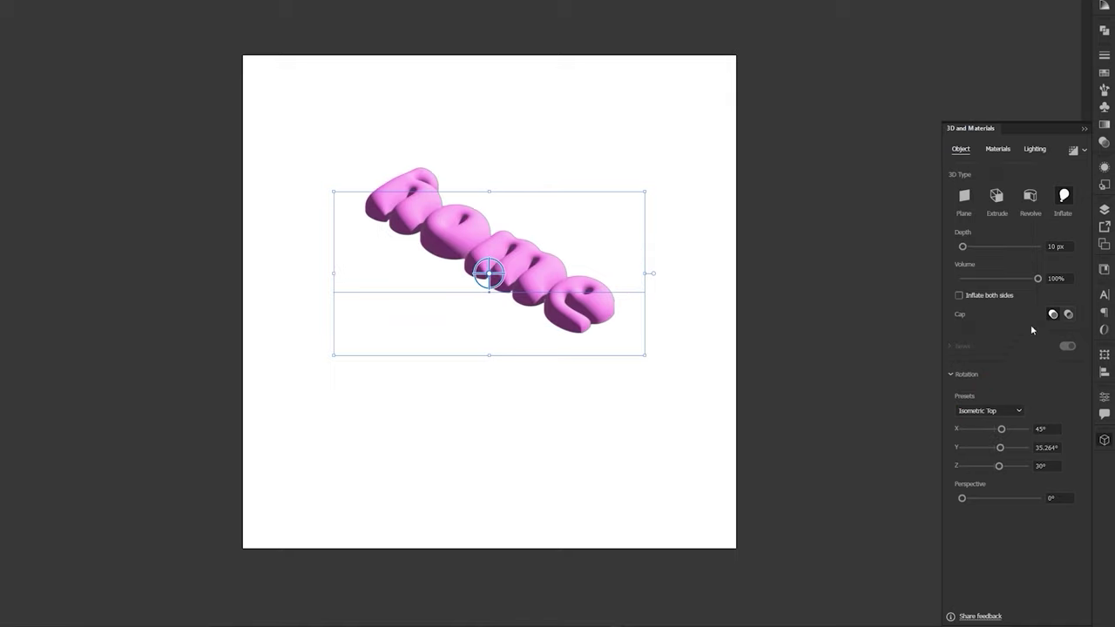
double_click(1055, 278)
type("36")
key("Return")
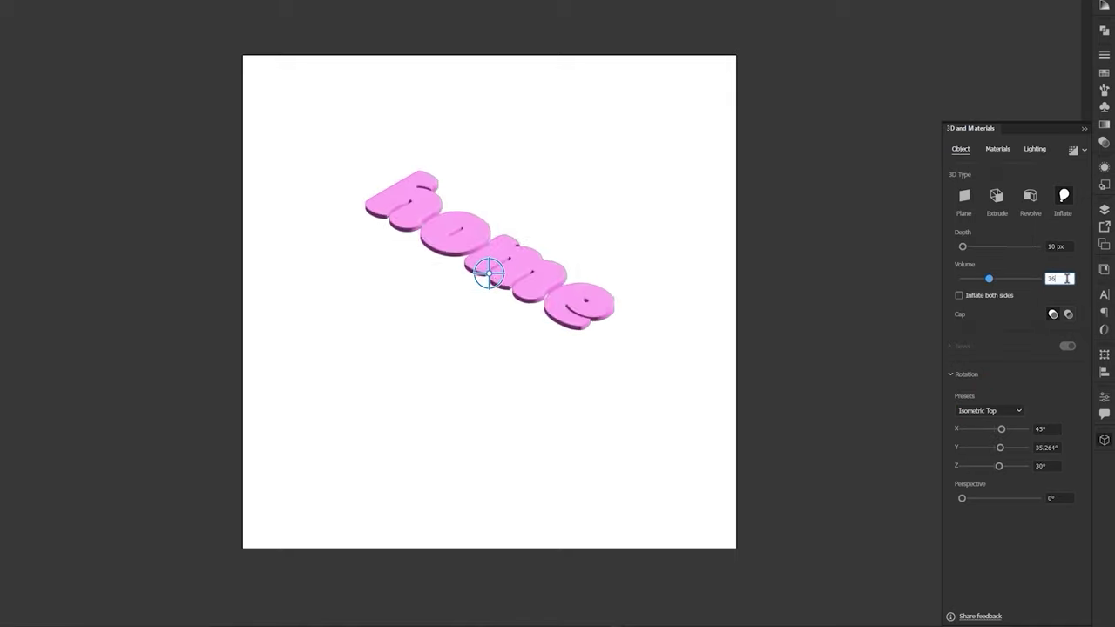
double_click(1068, 246)
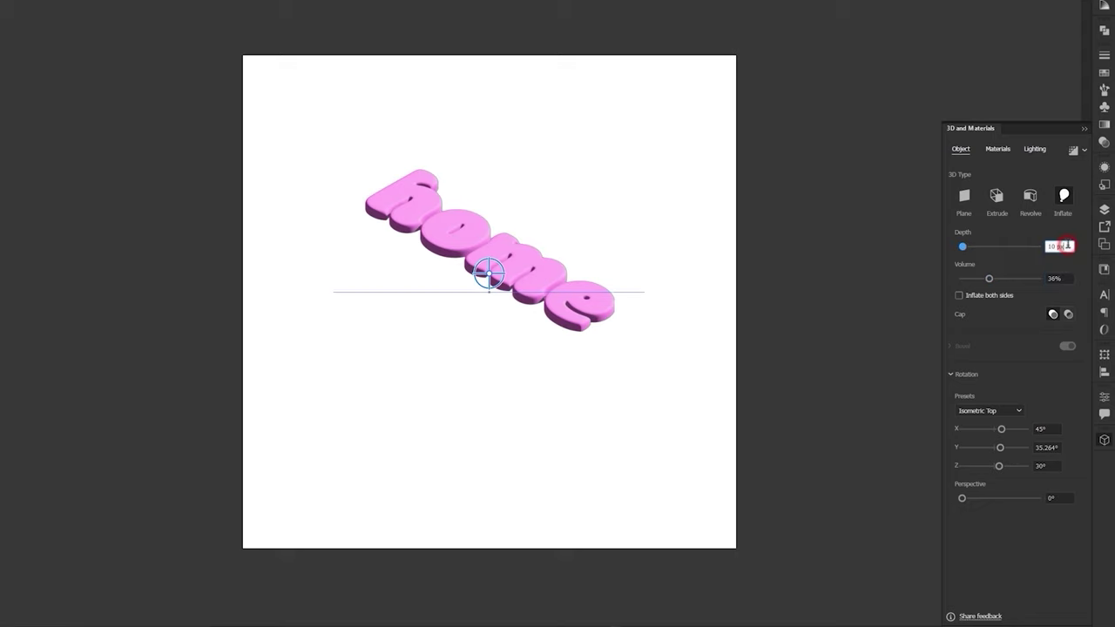
type("60")
key("Return")
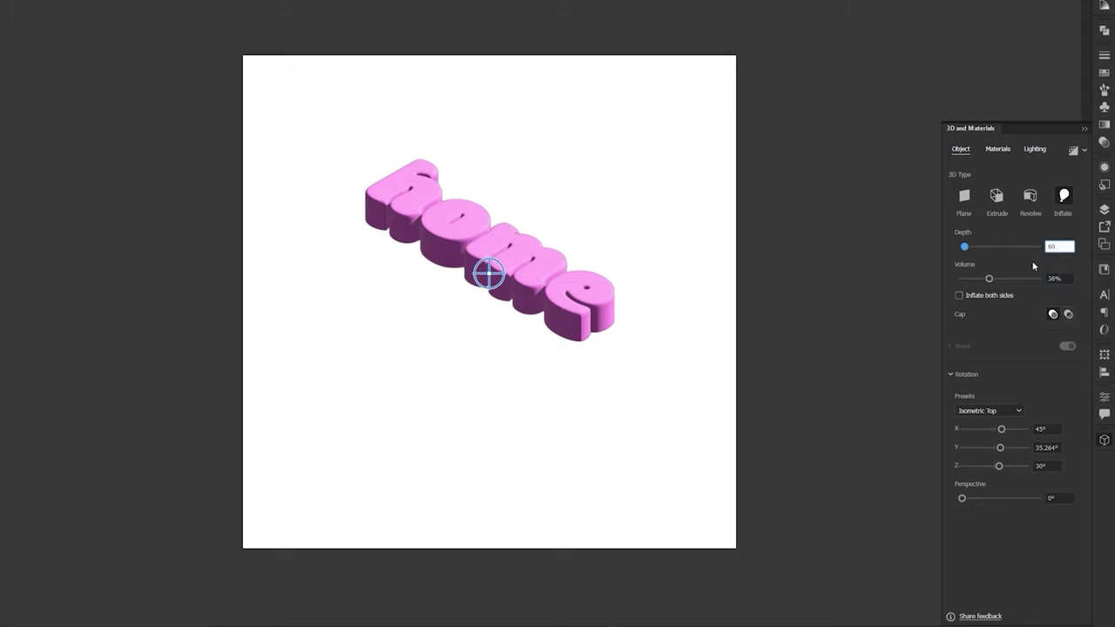
left_click(959, 297)
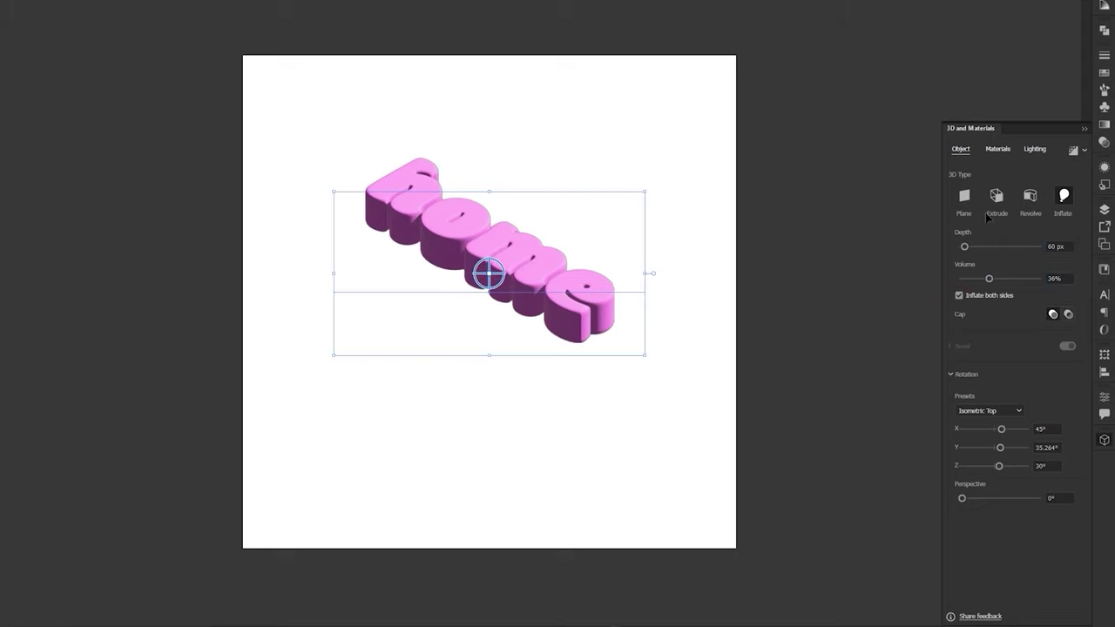
Step: Give 'home' the Default material at roughness 0 and enable shadows with 400% bounds
left_click(1002, 149)
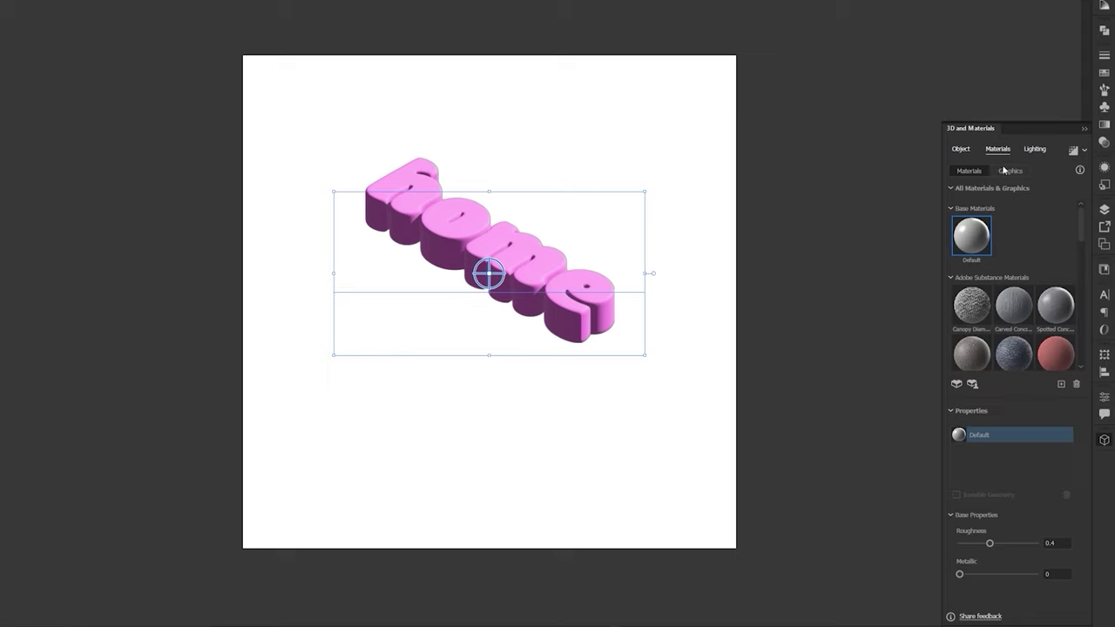
left_click(976, 246)
left_click_drag(990, 544, 943, 545)
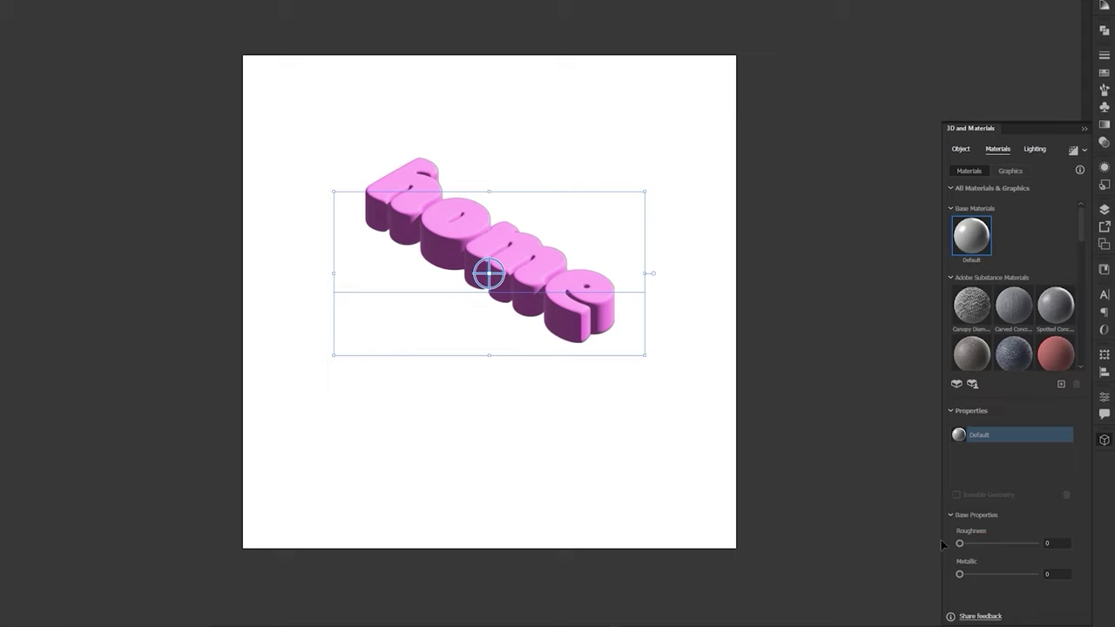
left_click(1035, 149)
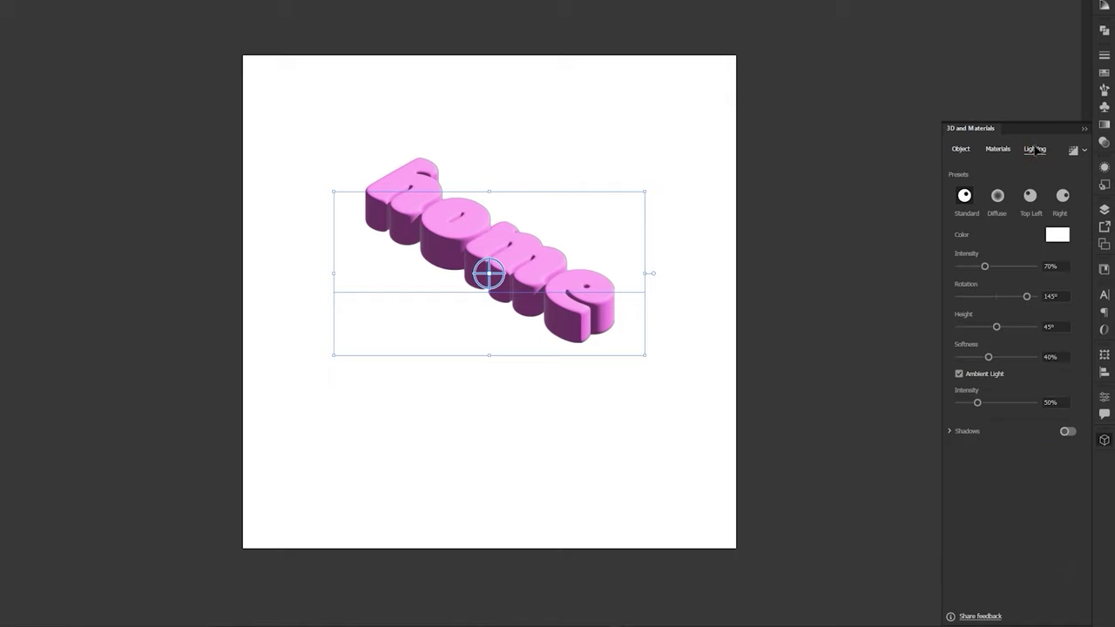
left_click(1068, 431)
left_click_drag(959, 528, 1034, 528)
Step: Set light intensity 130%, rotation -45°, softness 85% and ambient 60%, then reselect 'home'
left_click(1056, 265)
type("130")
key("Return")
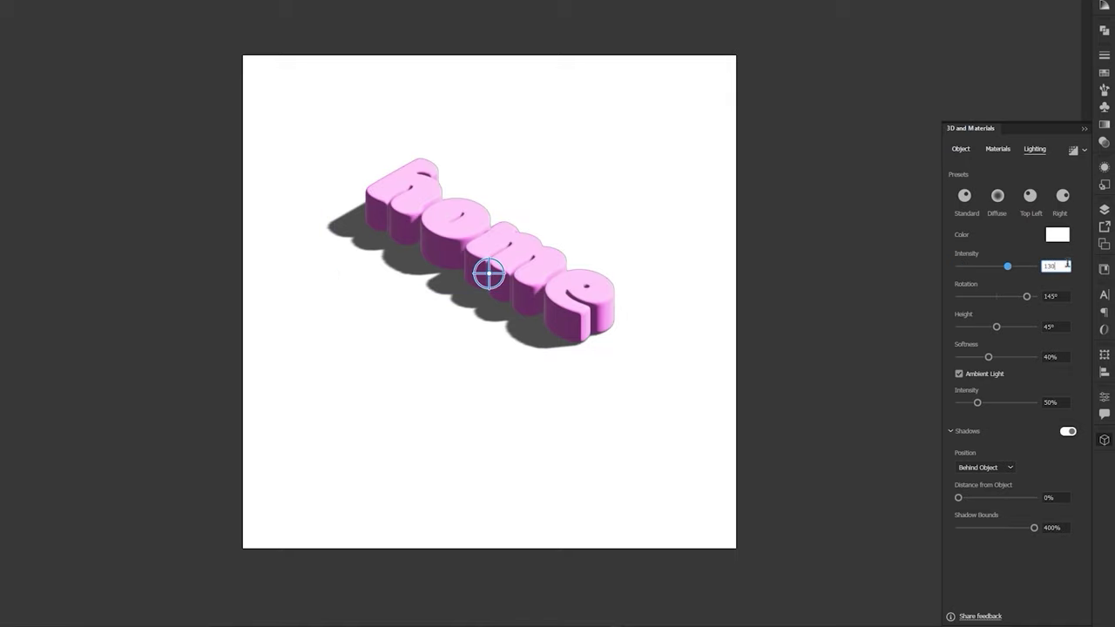
left_click(1066, 297)
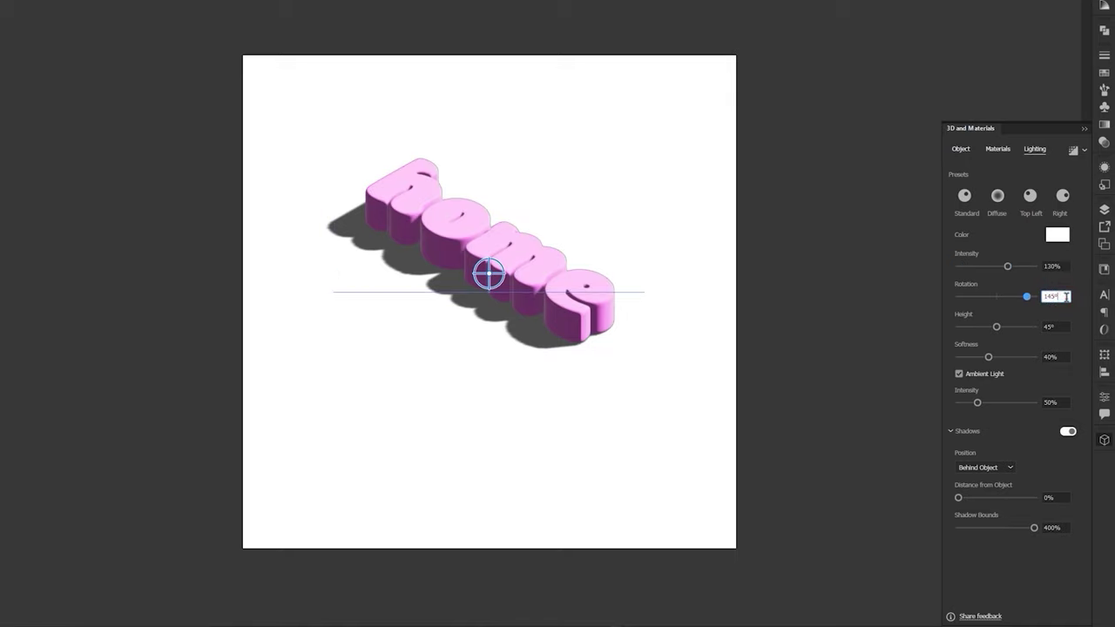
type("-45")
key("Return")
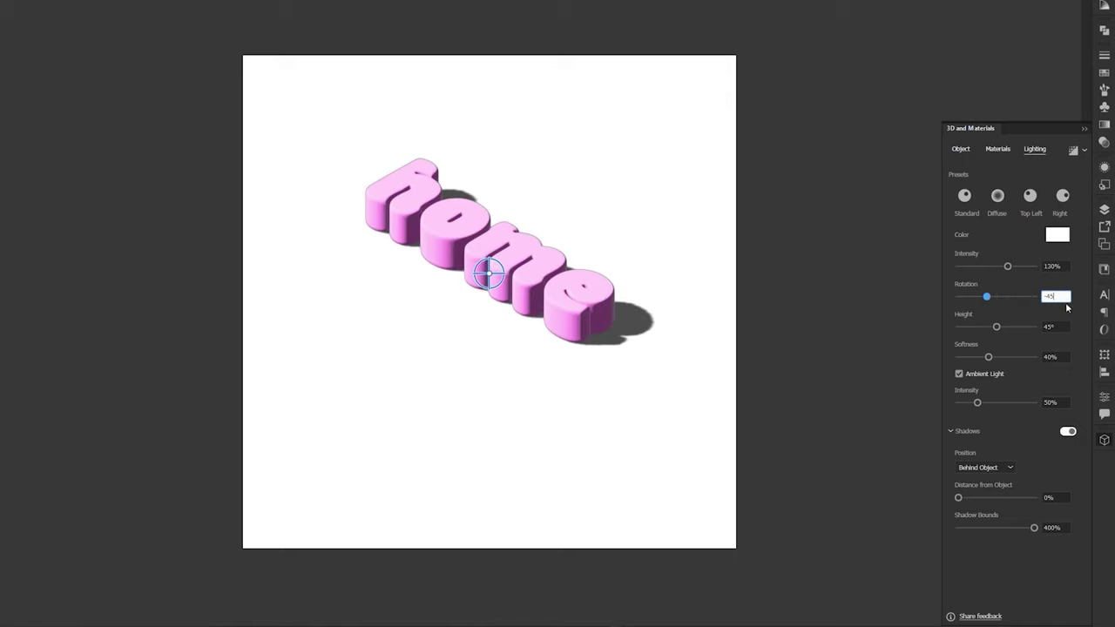
left_click(1061, 357)
type("85")
left_click(1061, 402)
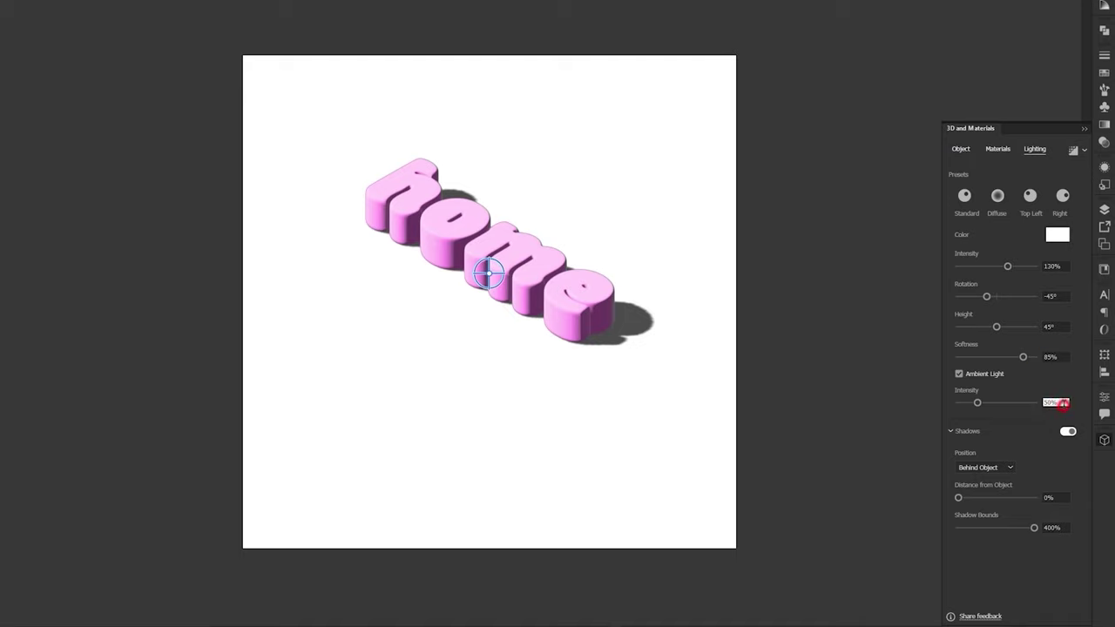
type("60")
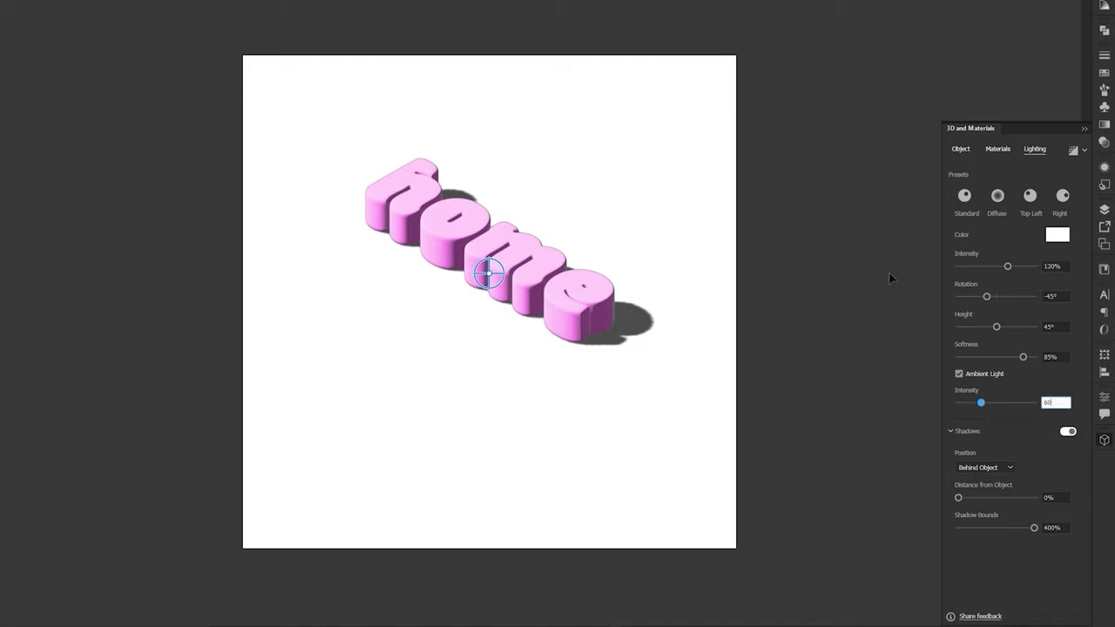
left_click(715, 144)
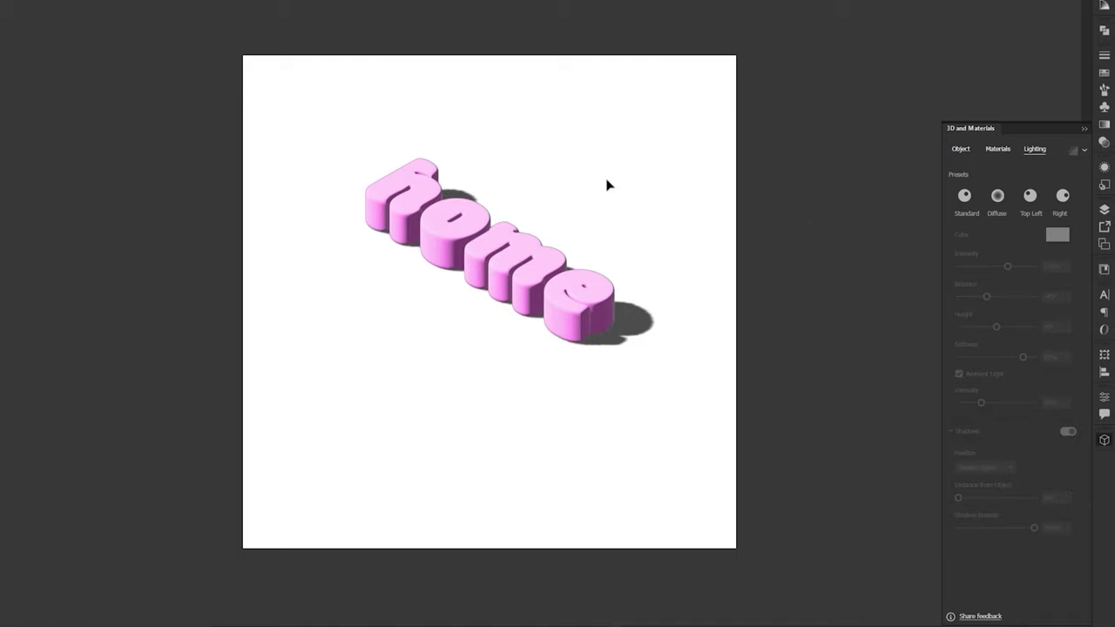
mouse_move(600, 180)
left_mouse_down()
mouse_move(531, 273)
mouse_move(528, 177)
left_mouse_up()
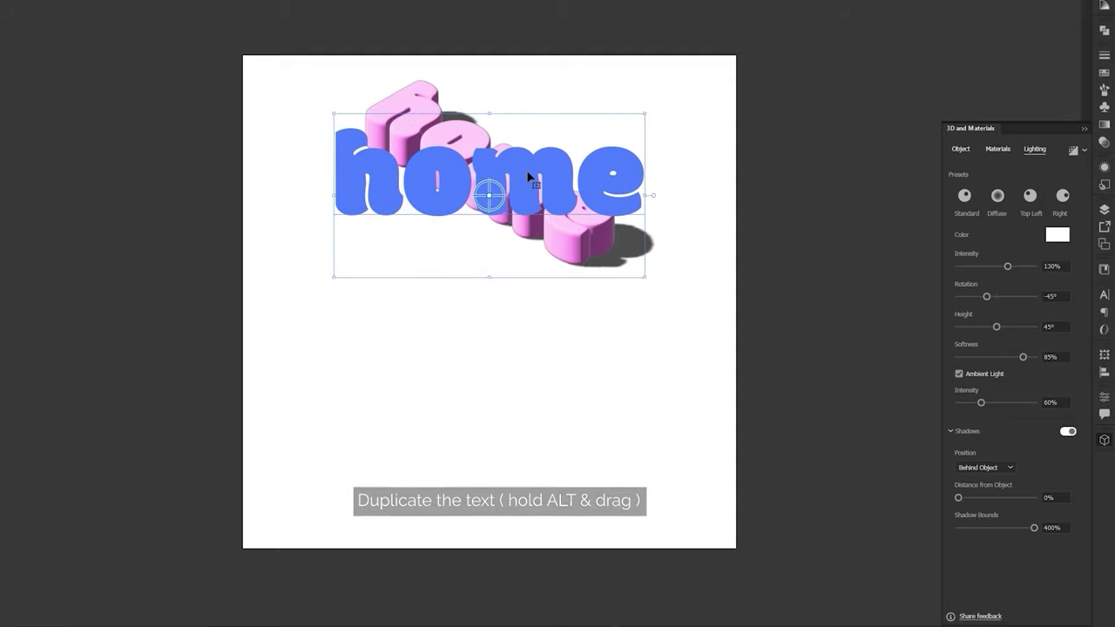
Step: Duplicate 'home' below the original and retype the copy as 'made'
left_click_drag(528, 177, 516, 342, "alt")
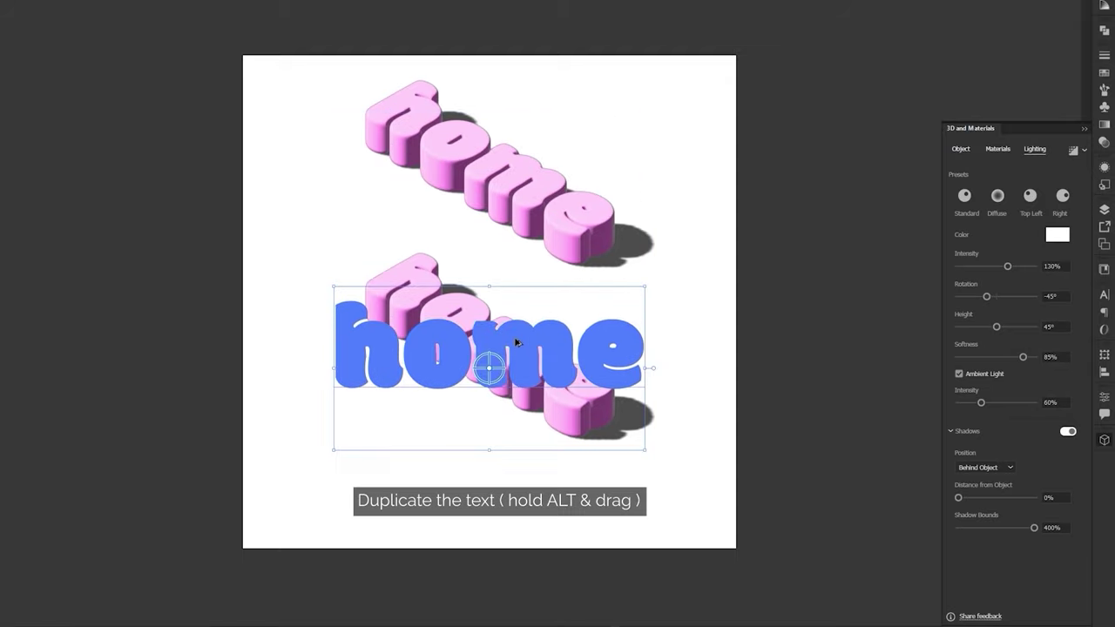
double_click(575, 357)
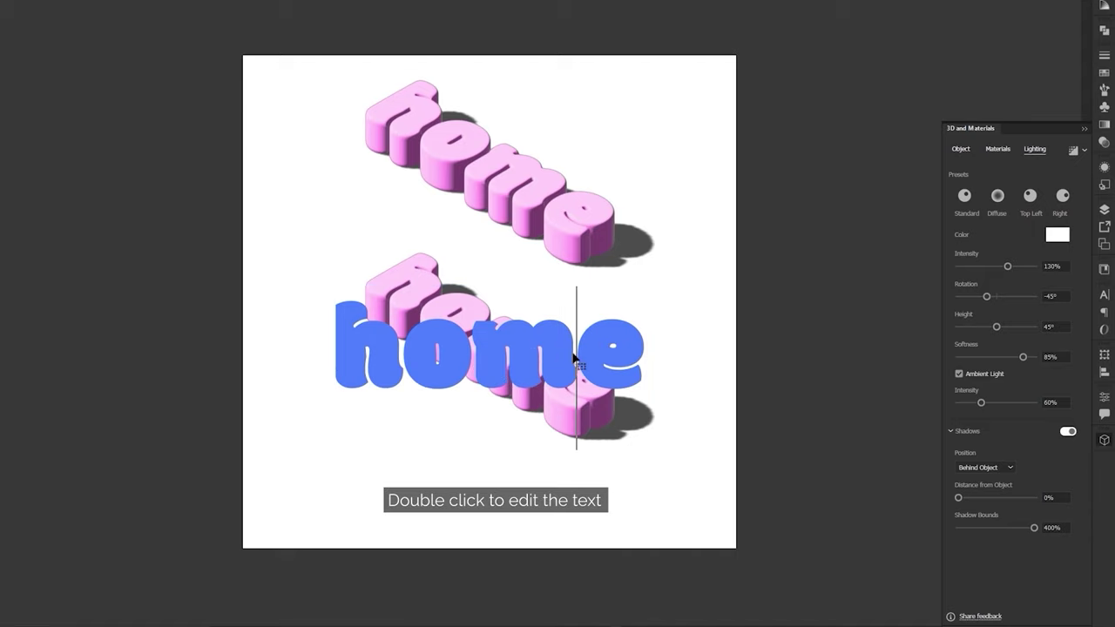
key("ctrl+a")
type("made")
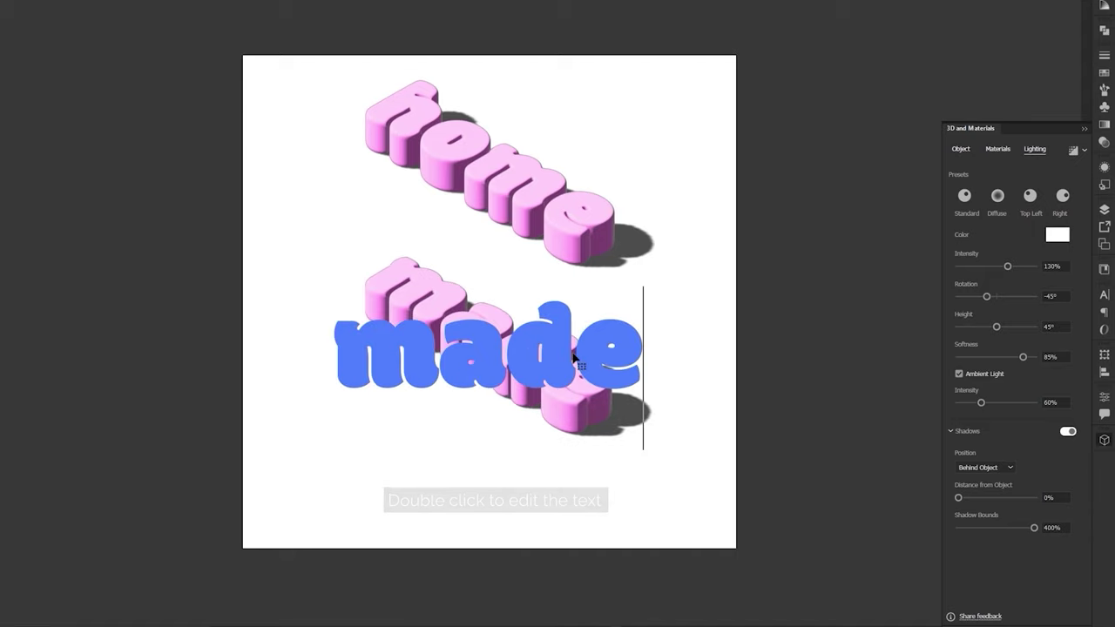
key("Escape")
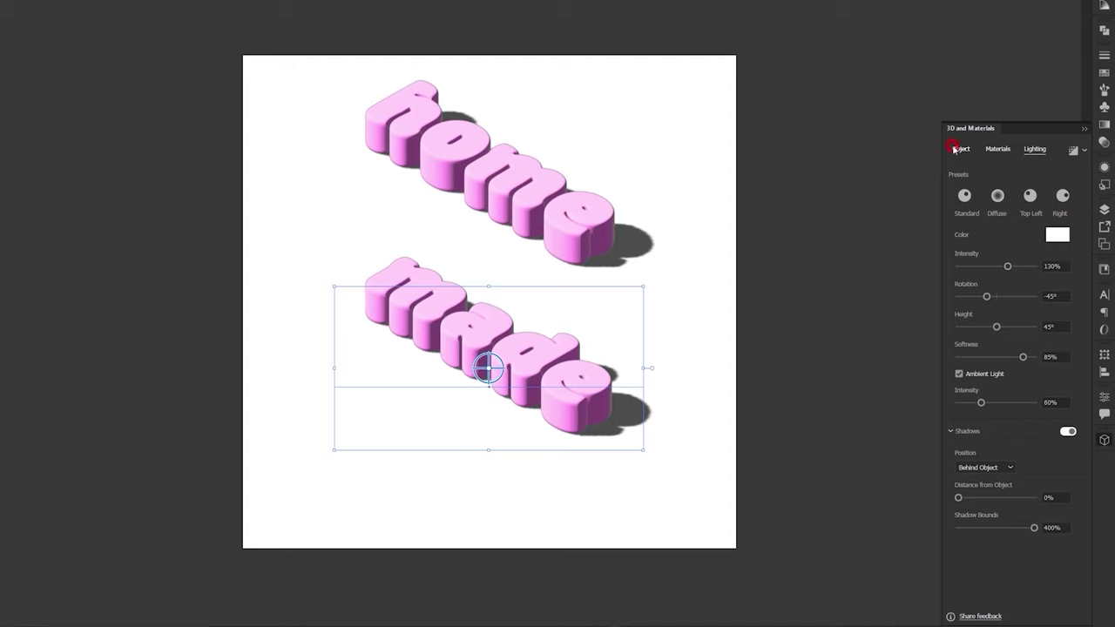
Step: Rotate 'made' to the Isometric Left preset with its shadow set Below Object
left_click(956, 149)
left_click(985, 412)
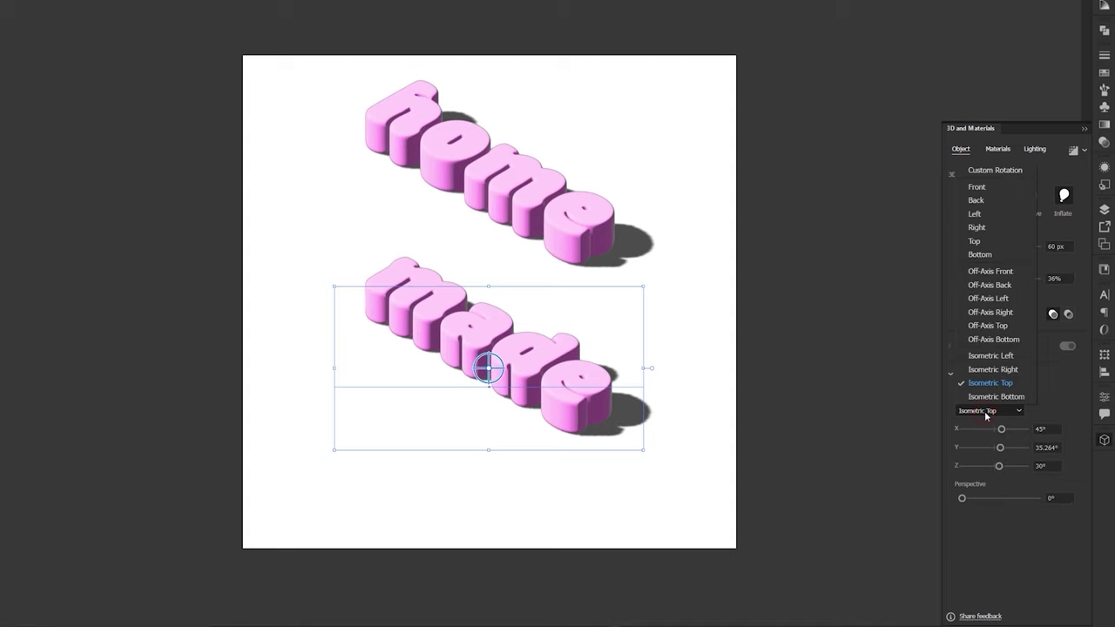
left_click(991, 355)
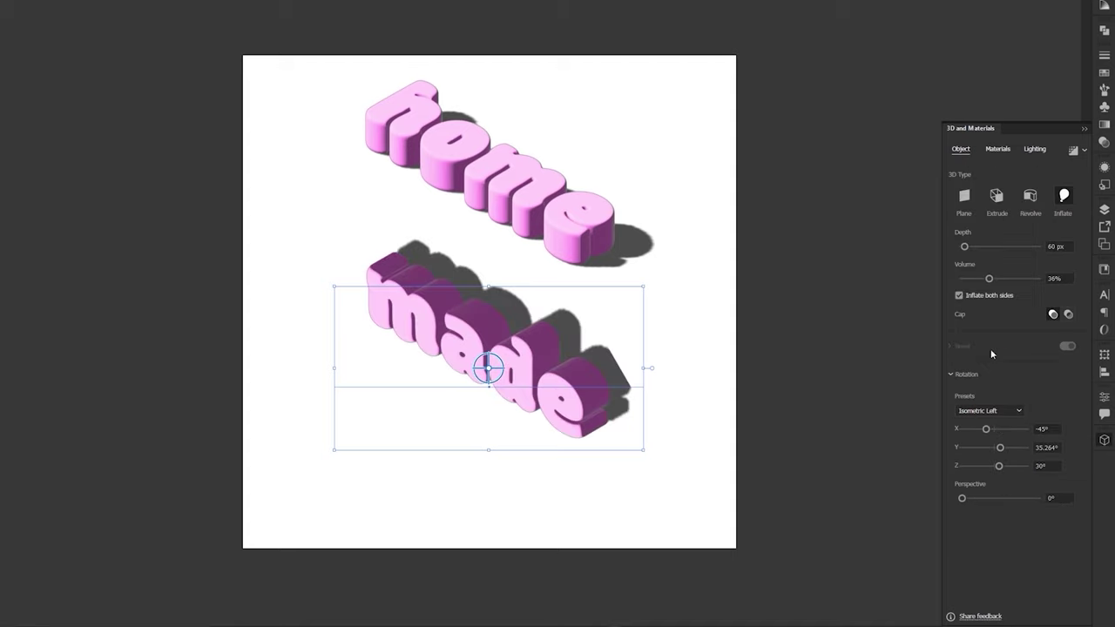
left_click(1035, 150)
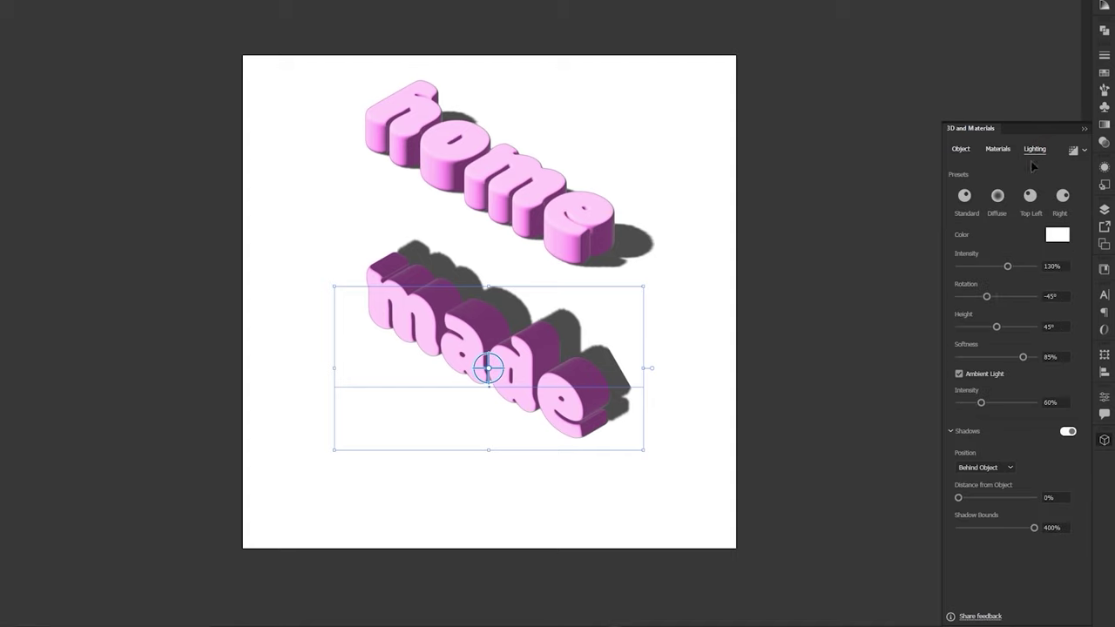
left_click(969, 468)
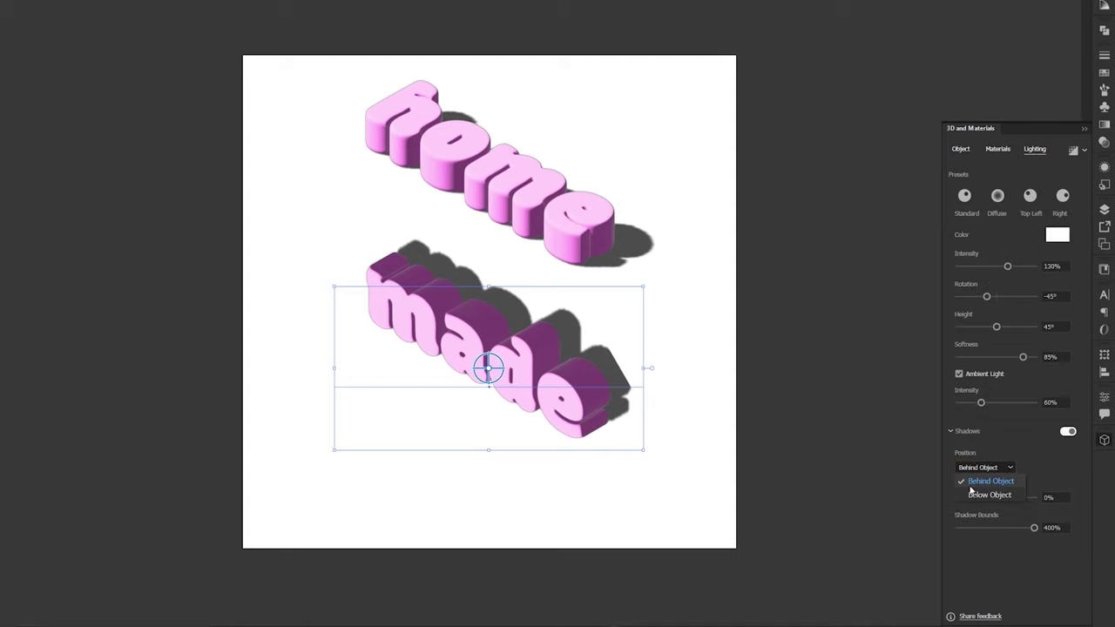
left_click(972, 495)
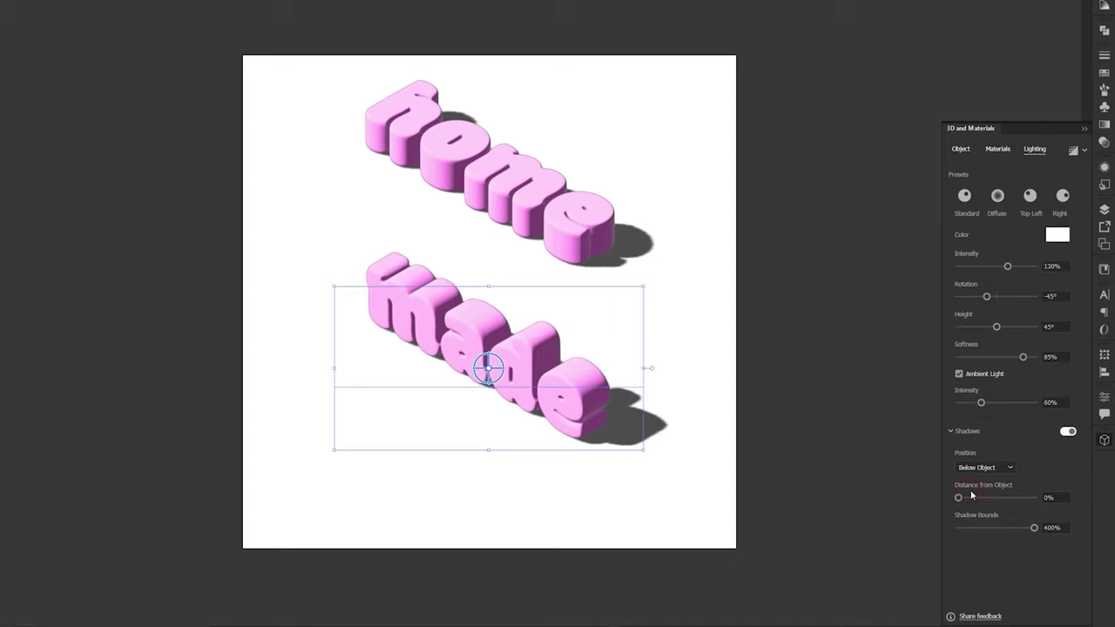
Step: Colour 'made' light blue 2CB9F5 and move it up closer to 'home'
left_click(1102, 74)
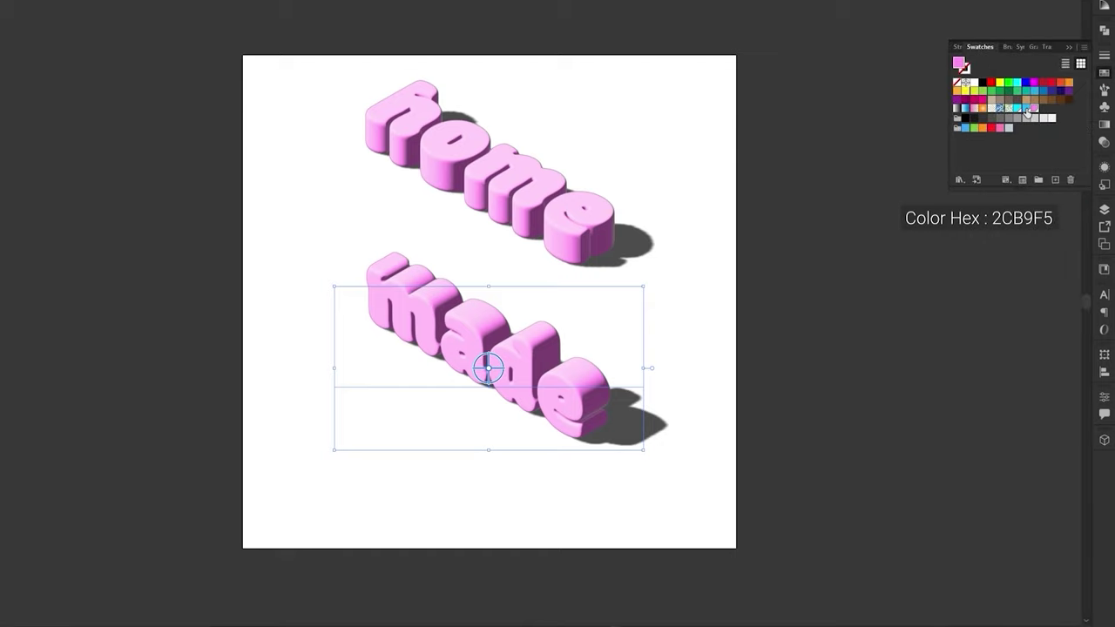
left_click(1027, 107)
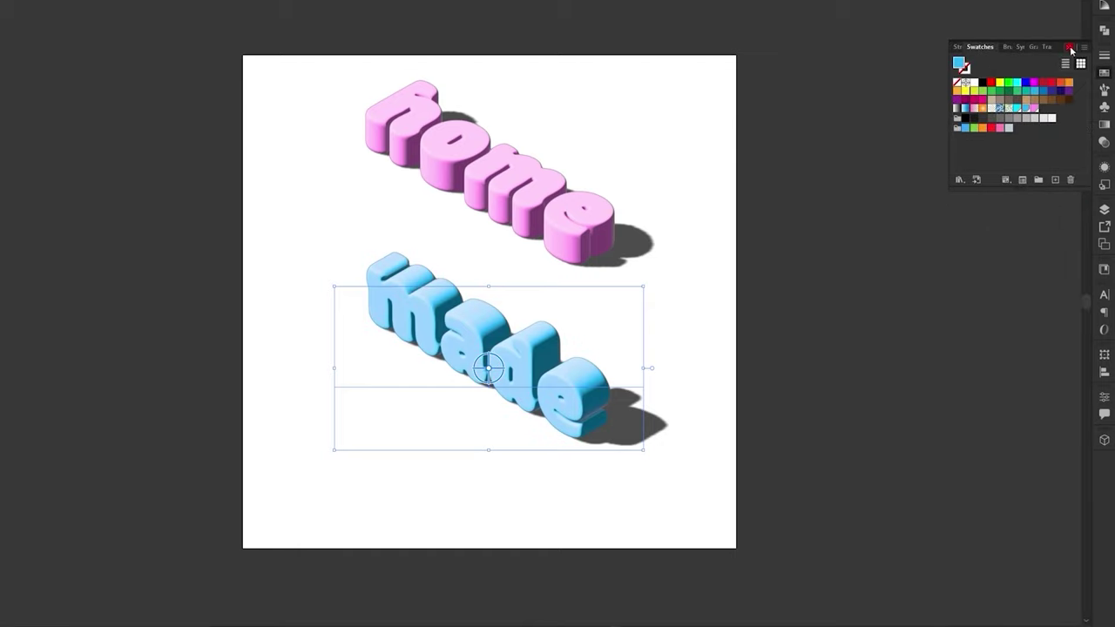
left_click(1071, 48)
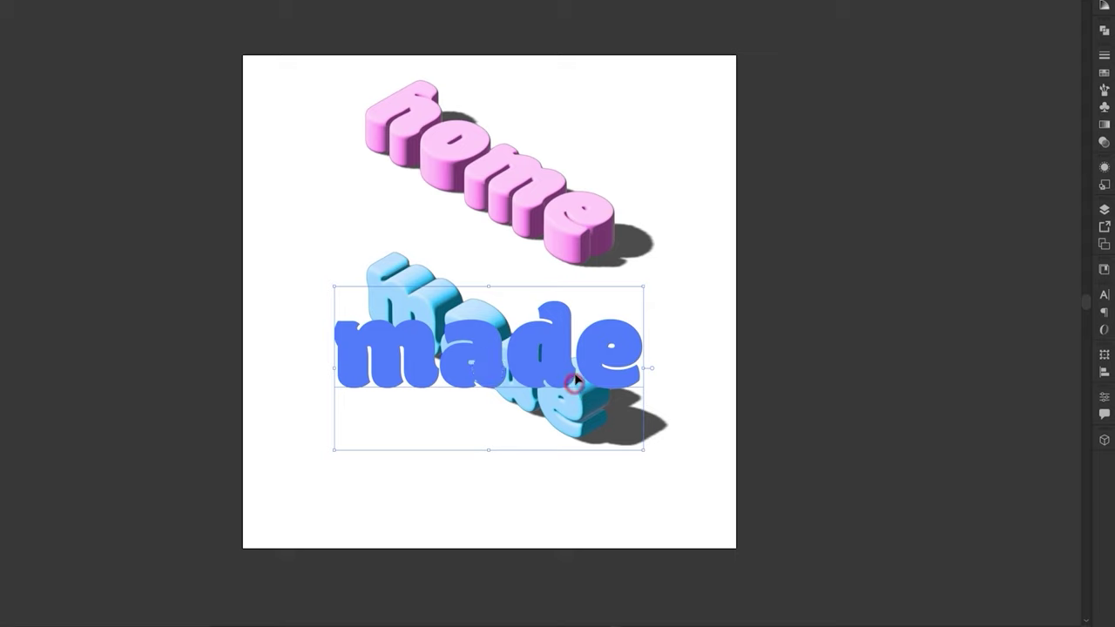
left_click_drag(574, 381, 579, 341)
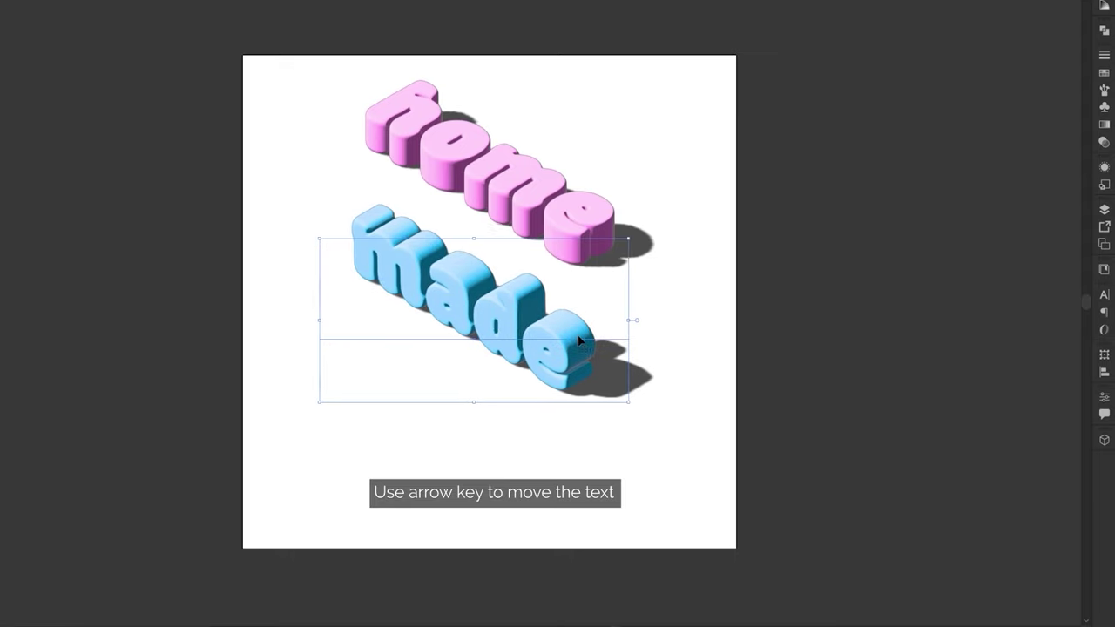
Step: Nudge 'made' up-left under 'home', then move both words together toward the artboard centre
key("Left")
key("Left")
key("Left")
key("Left")
key("Left")
key("Left")
key("Up")
key("Up")
key("Up")
key("Up")
key("Up")
key("Up")
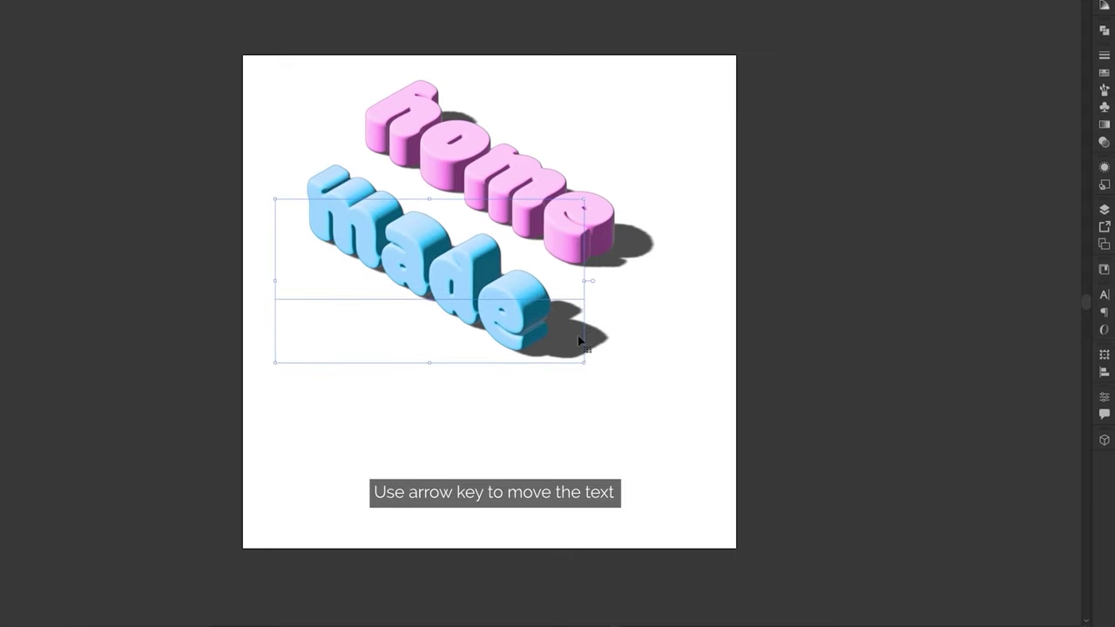
key("Left")
key("Up")
key("Up")
key("Up")
key("Up")
key("Up")
key("Up")
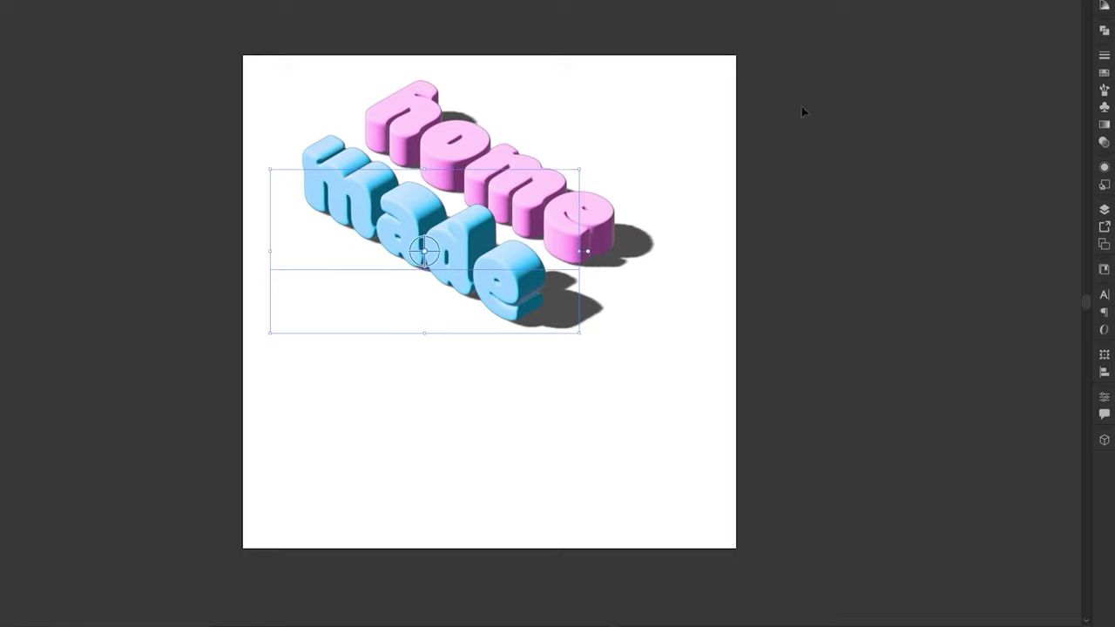
left_click_drag(828, 79, 370, 309)
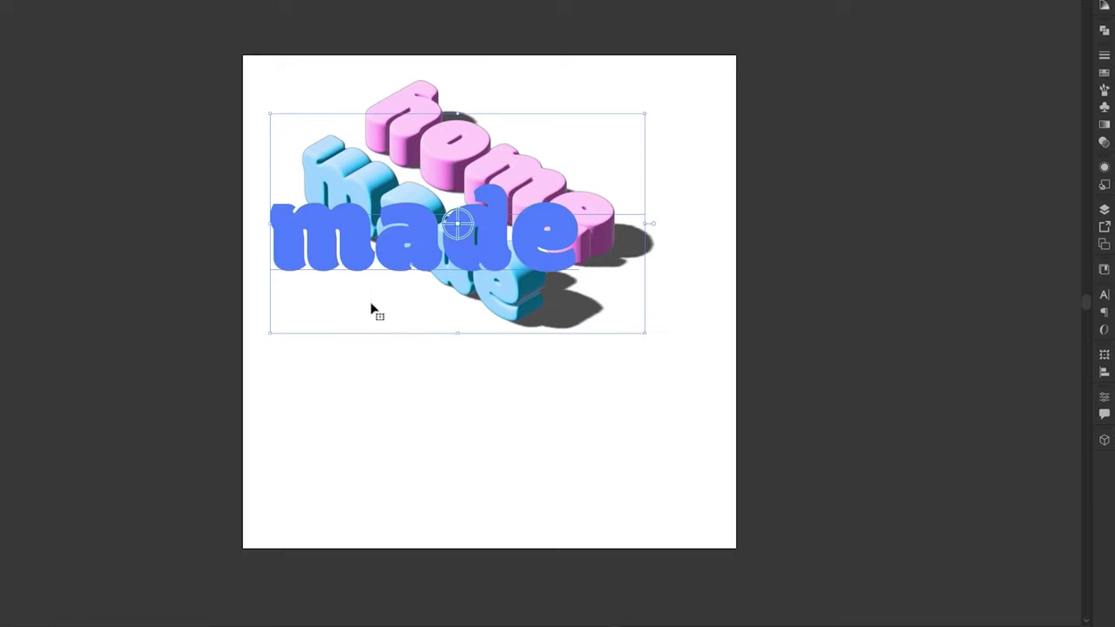
mouse_move(462, 252)
left_mouse_down()
mouse_move(486, 321)
mouse_move(514, 307)
left_mouse_up()
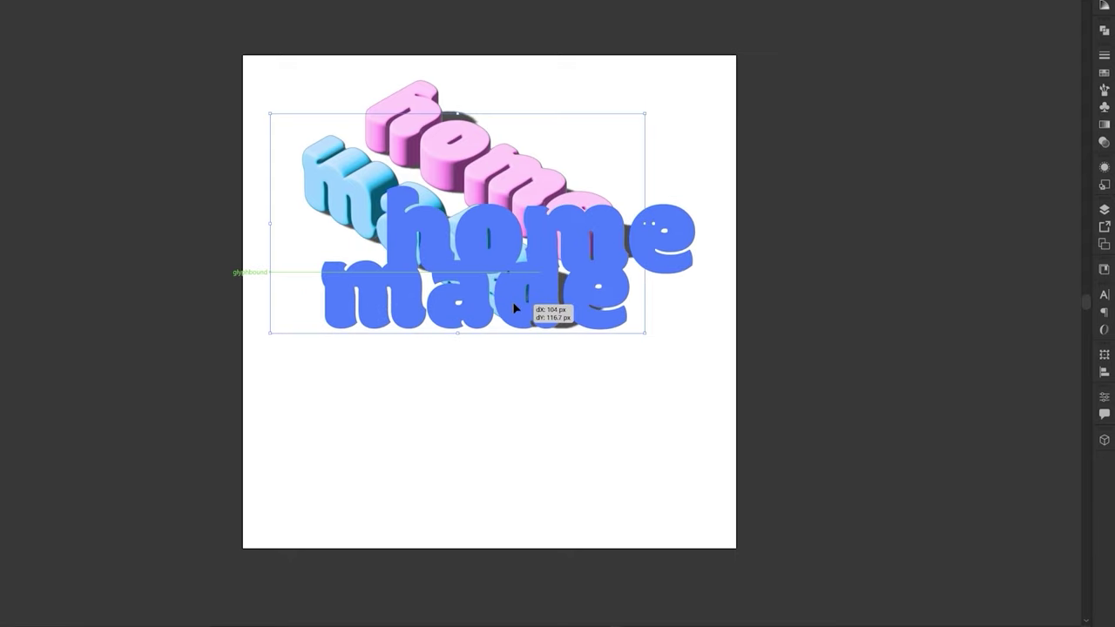
left_click_drag(540, 298, 505, 303)
left_click(824, 325)
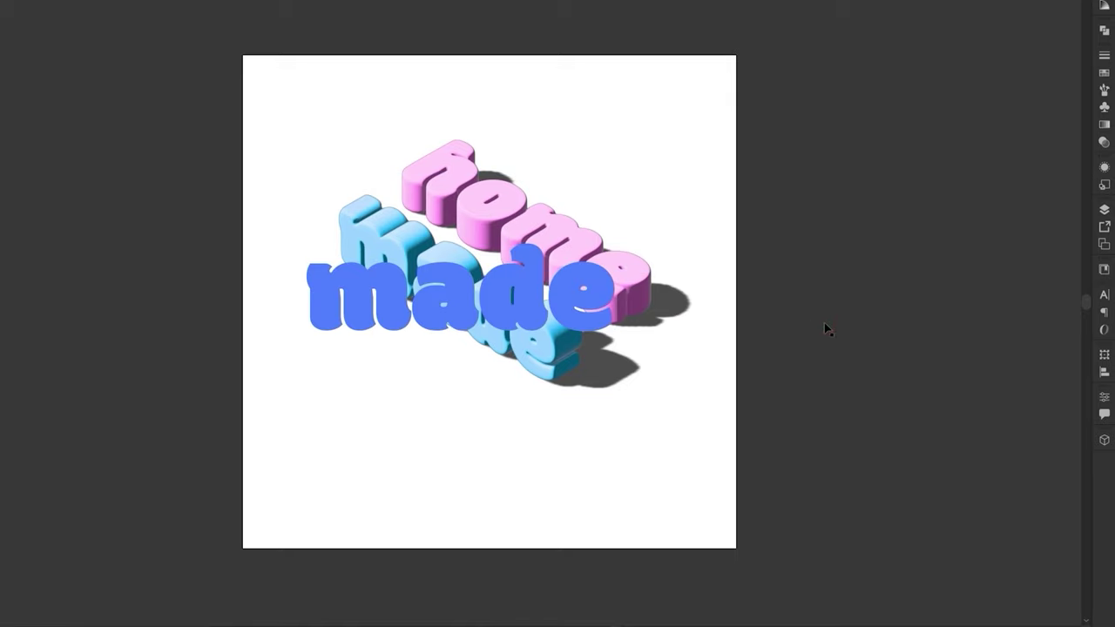
left_click(596, 287)
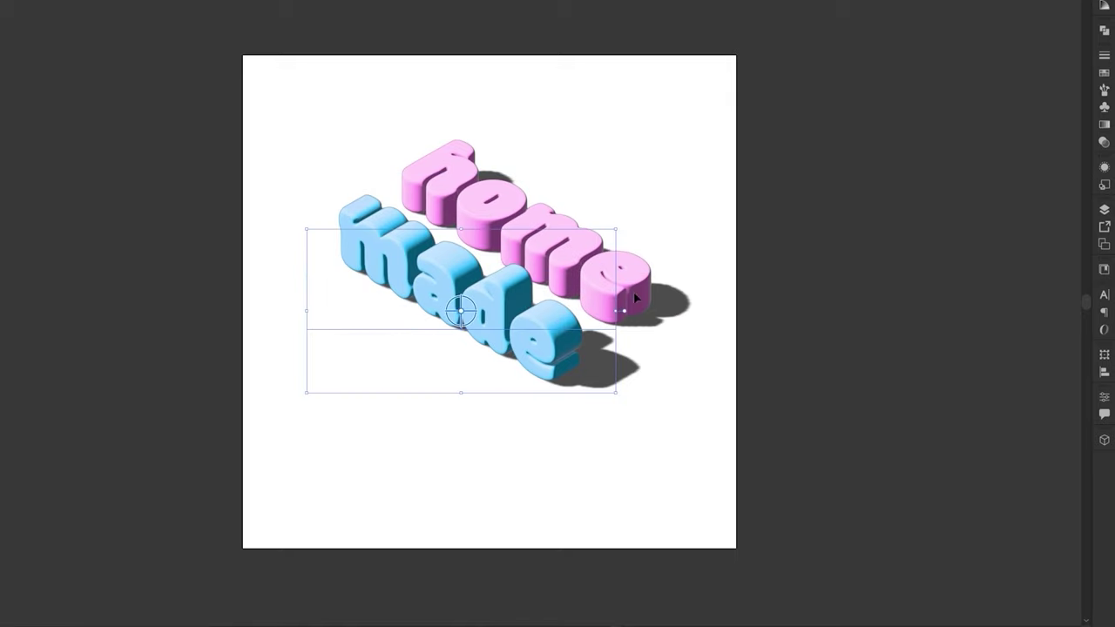
Step: Render 'made' and then 'home' with High-quality ray tracing
left_click(1103, 441)
left_click(1084, 154)
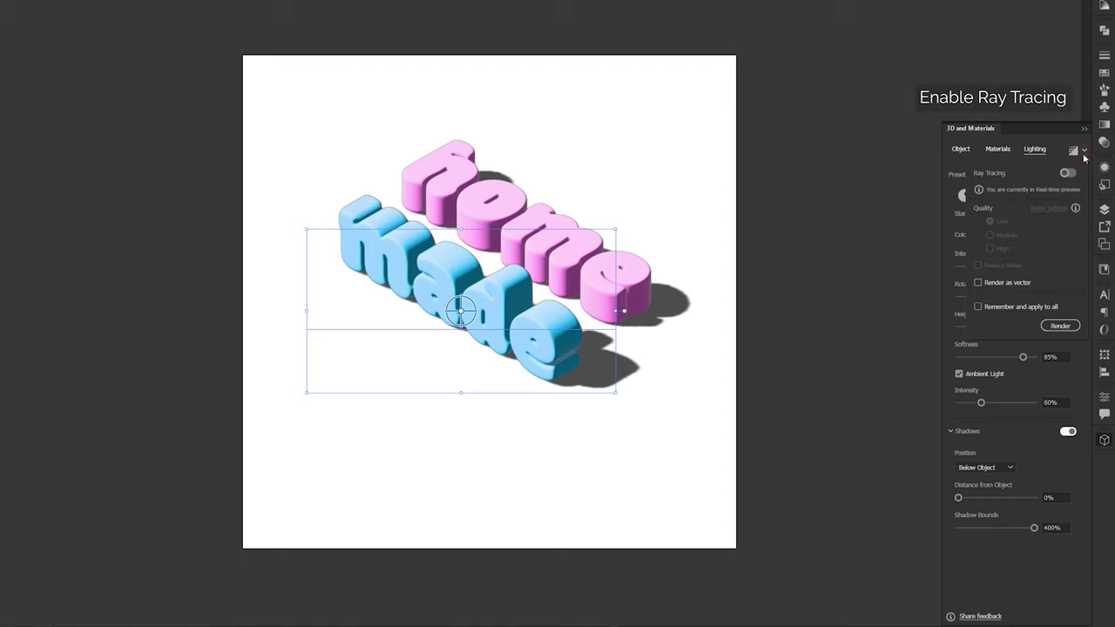
left_click(1069, 173)
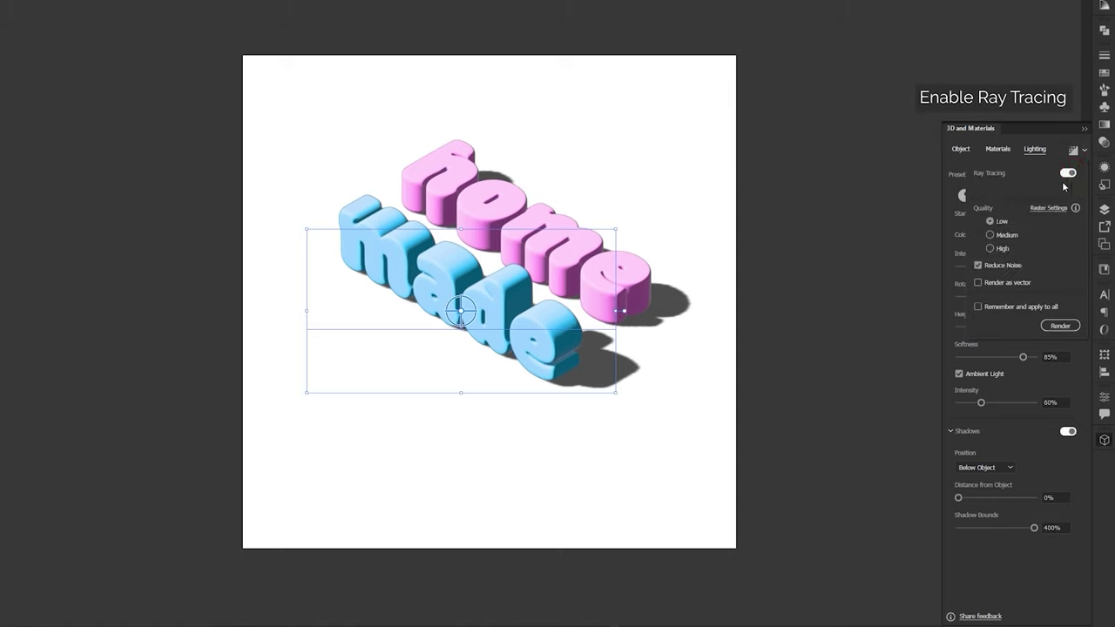
left_click(989, 248)
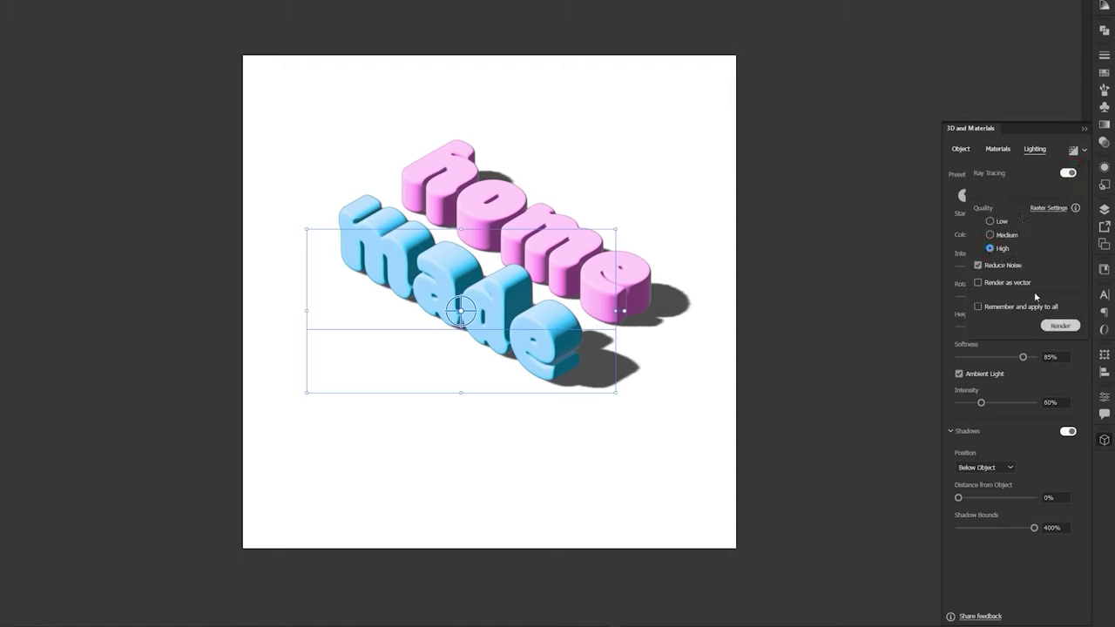
left_click(1069, 326)
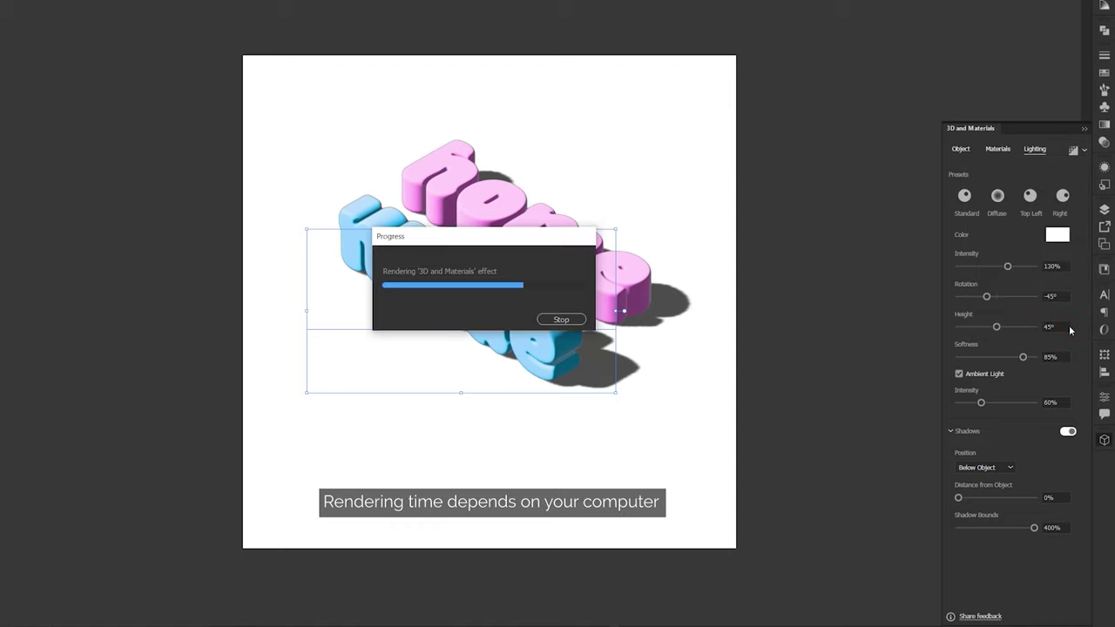
left_click(440, 174)
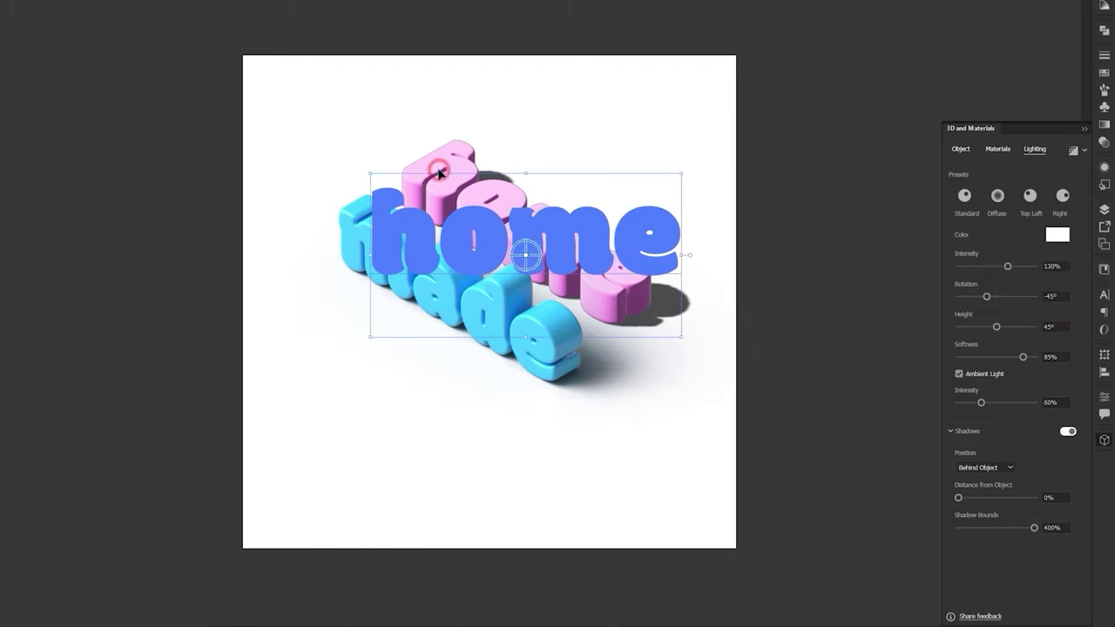
left_click(1073, 152)
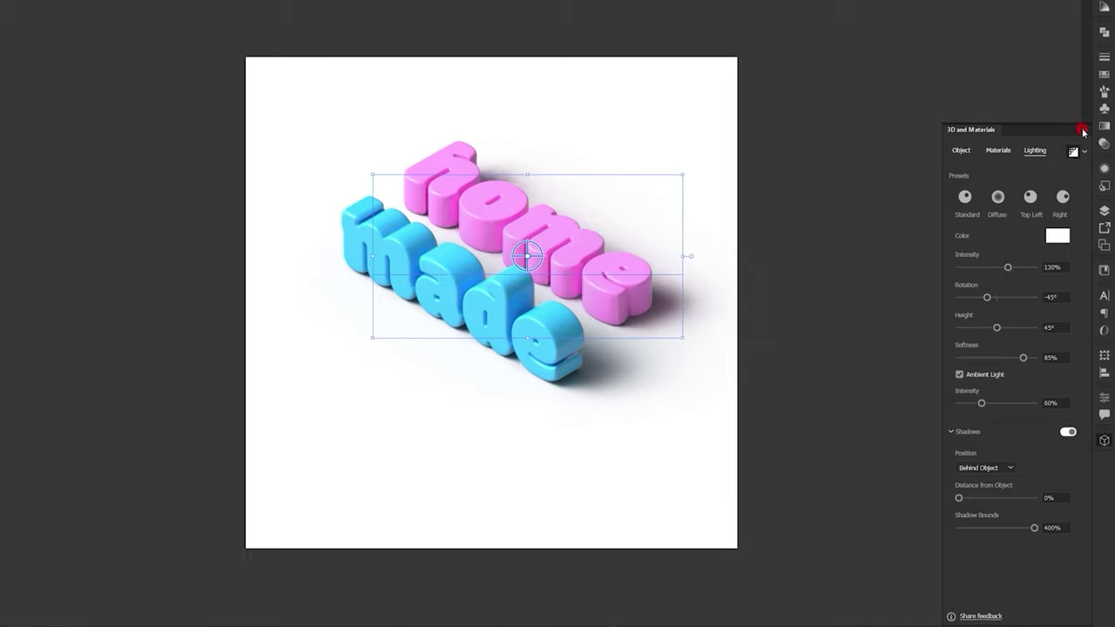
left_click(1084, 128)
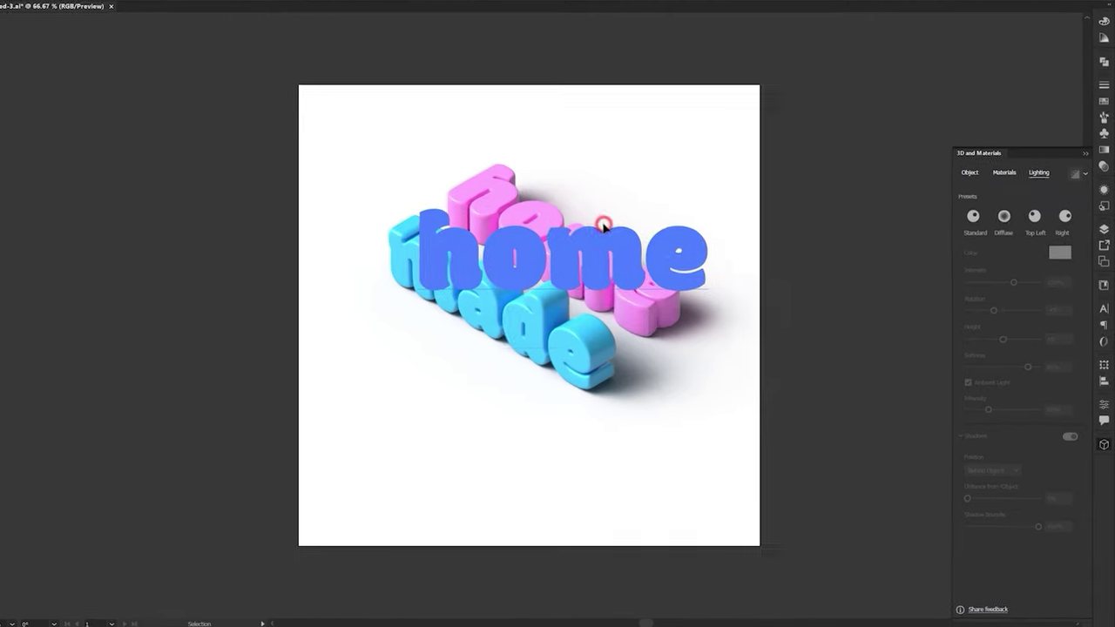
Step: Switch ray tracing off for 'home' and 'made', then shift both slightly down-left
left_click(1072, 143)
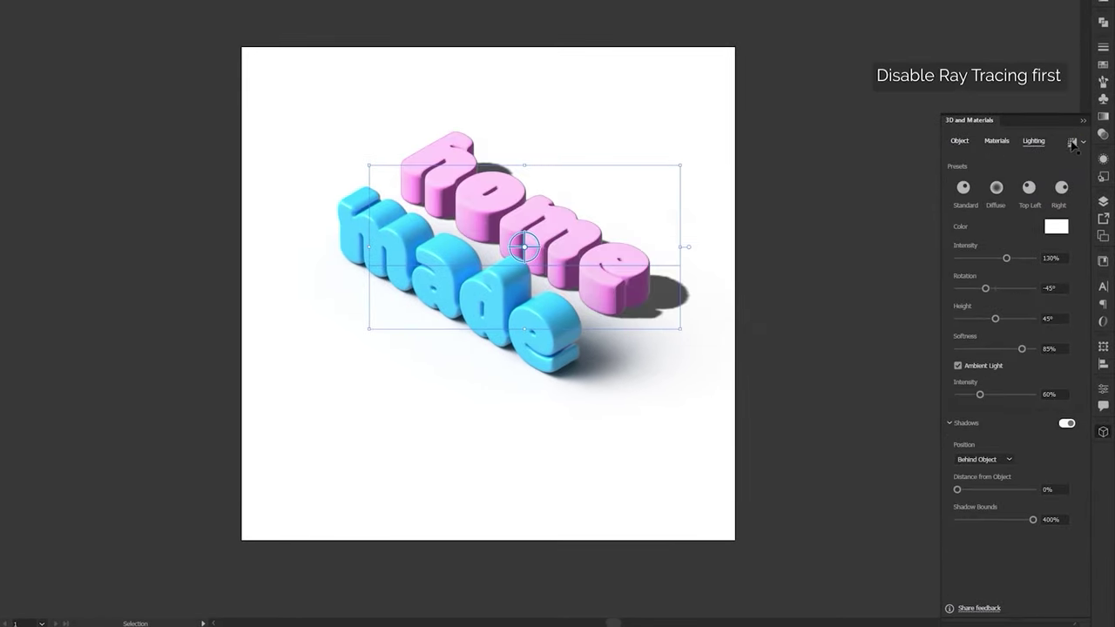
left_click(541, 375)
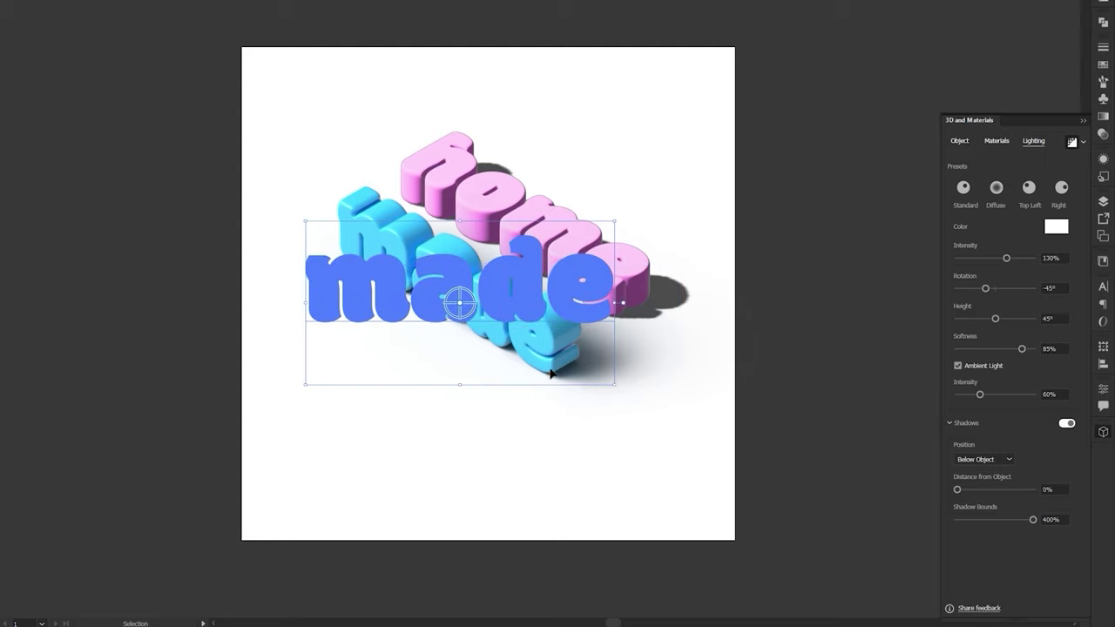
left_click(1072, 143)
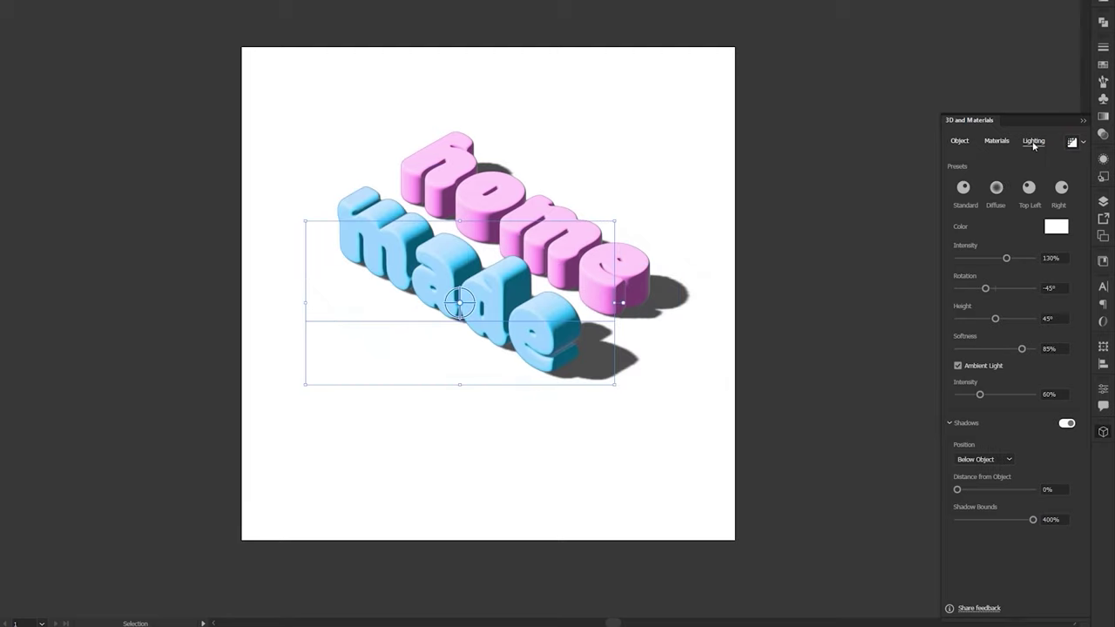
key("ctrl+a")
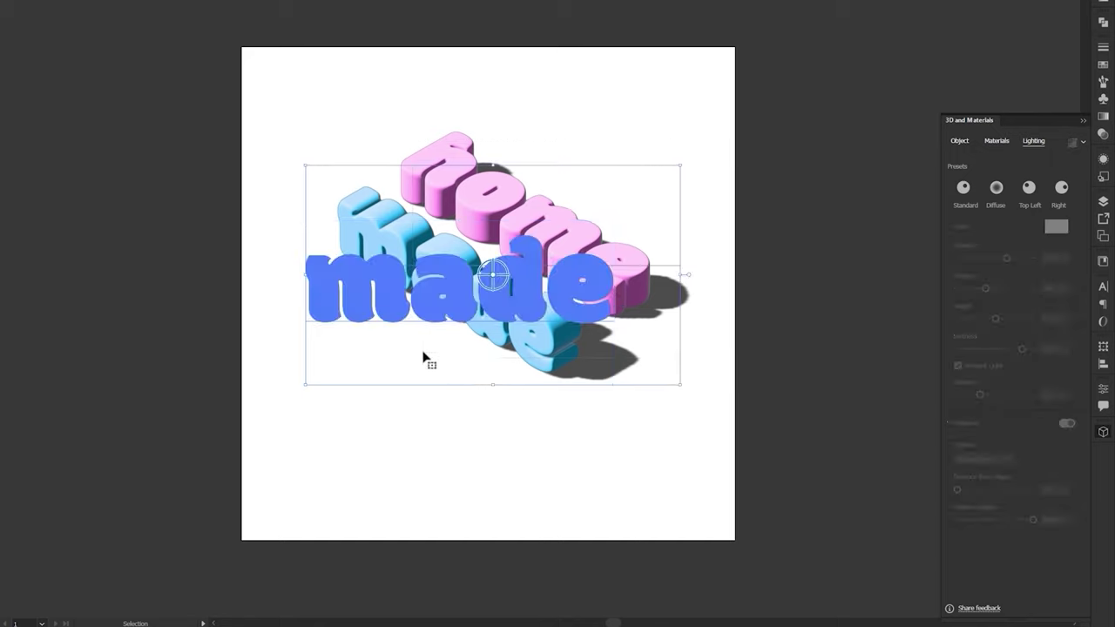
left_click_drag(535, 287, 490, 306)
right_click(597, 293)
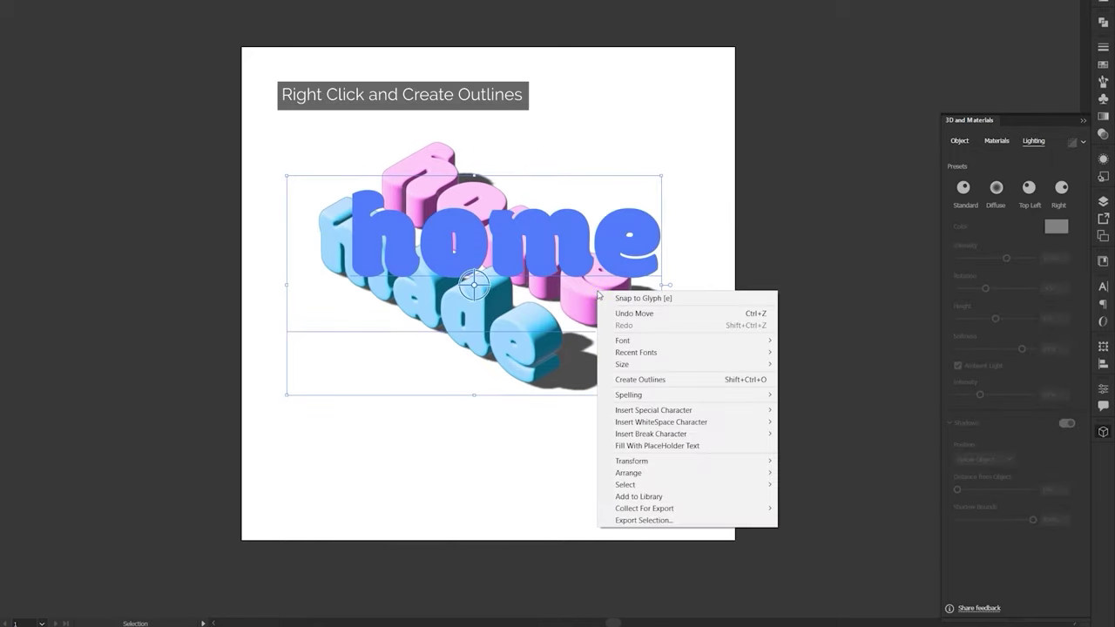
Step: Convert both words to outlines and make 'home' a single compound path
left_click(633, 380)
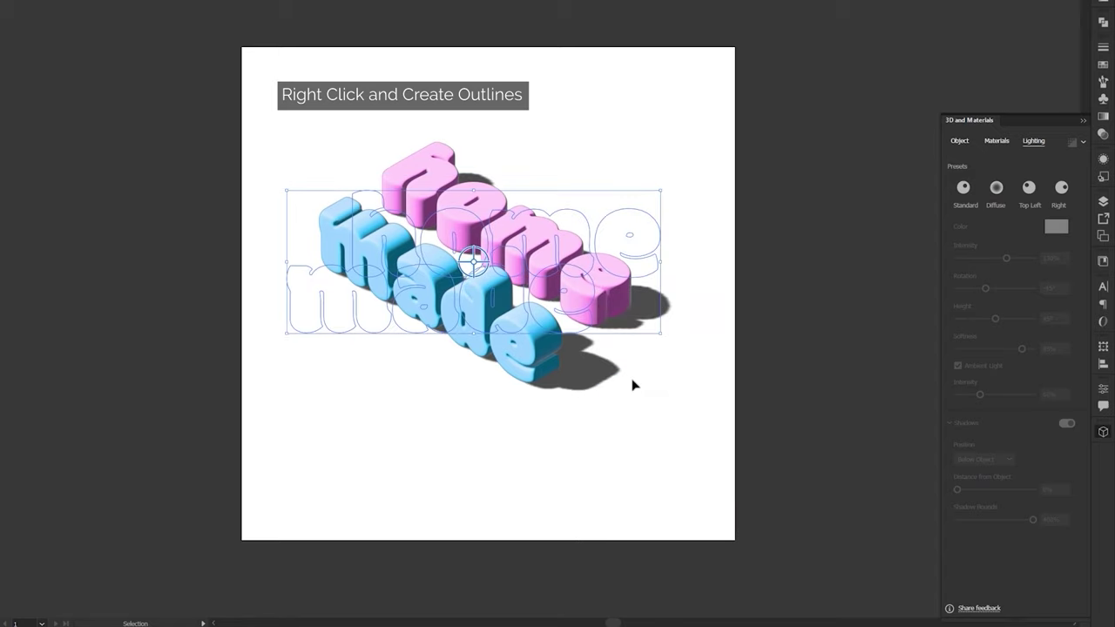
left_click(804, 203)
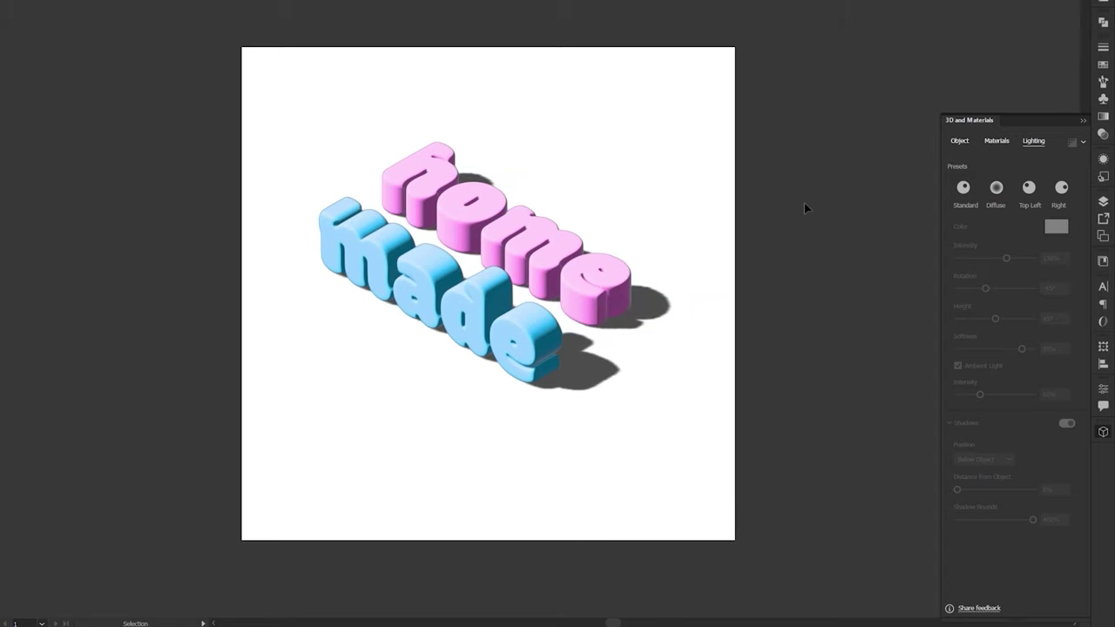
left_click(631, 261)
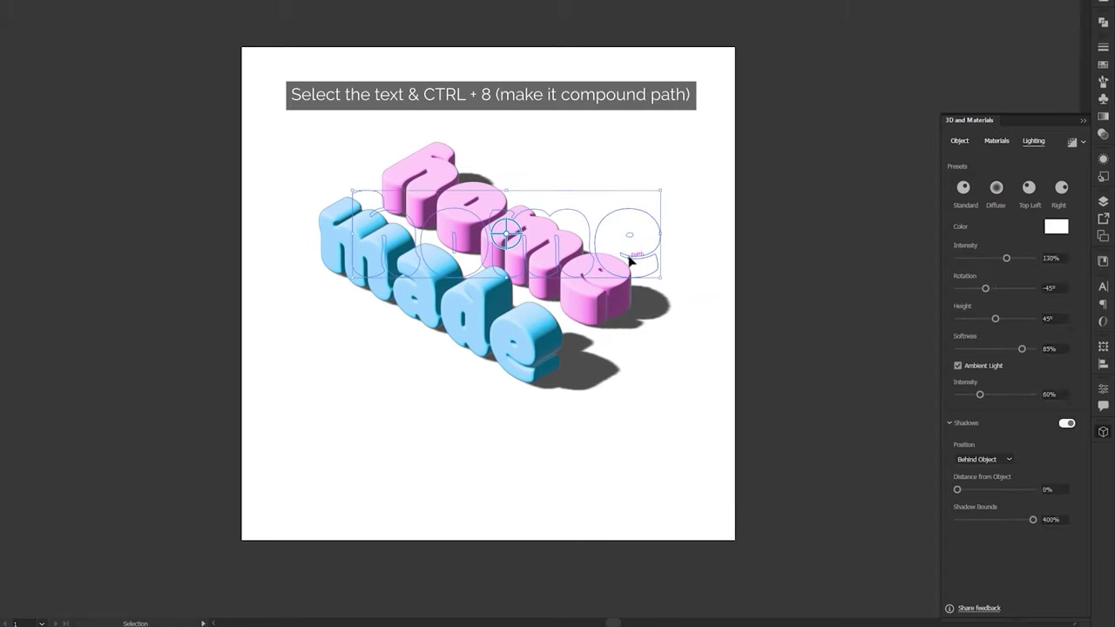
key("ctrl+8")
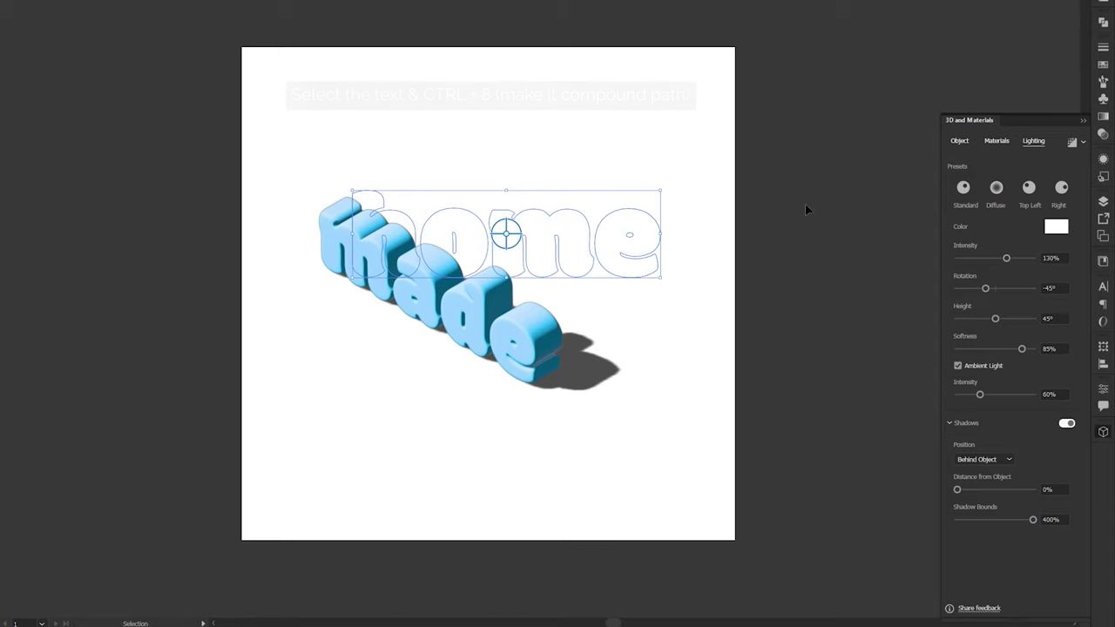
left_click(1102, 118)
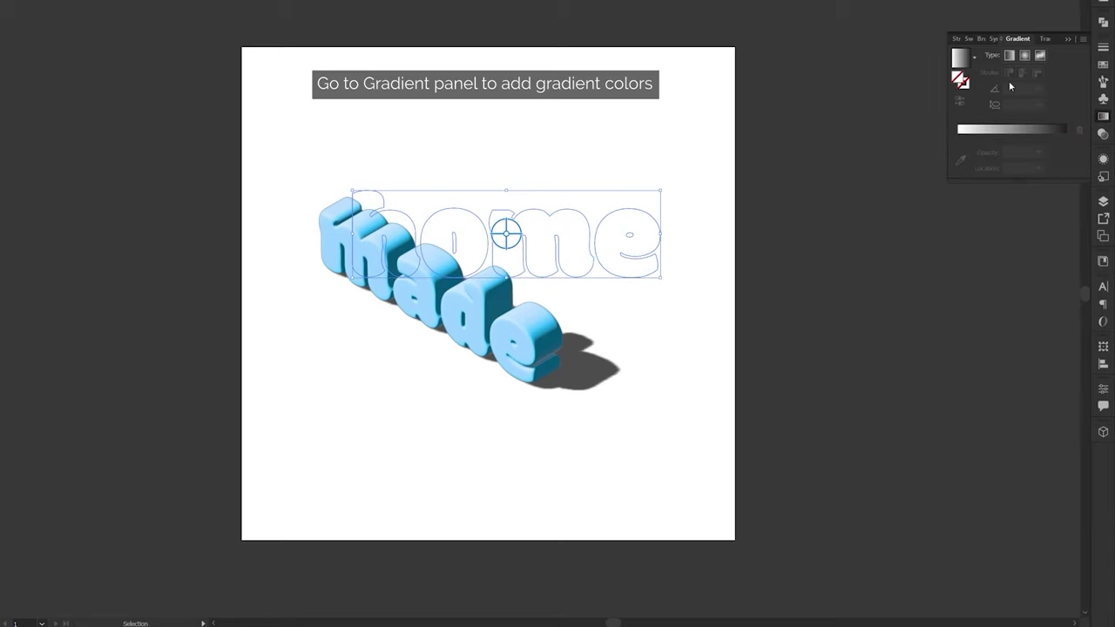
Step: Fill 'home' with a linear gradient from pink FD8EEC to cyan 05E0FE
left_click(958, 58)
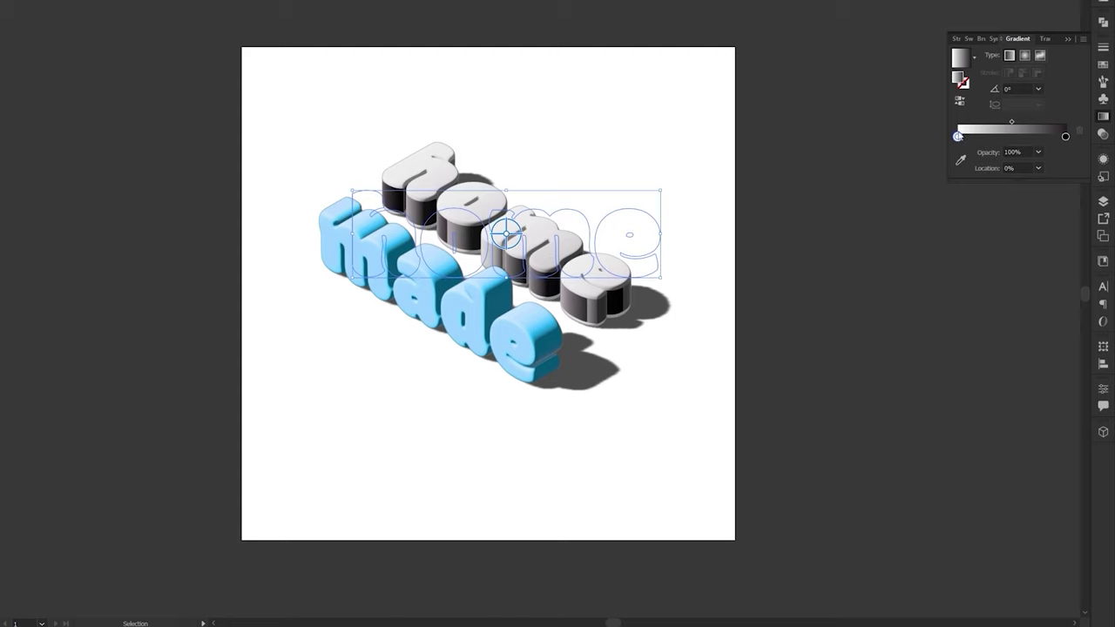
double_click(958, 137)
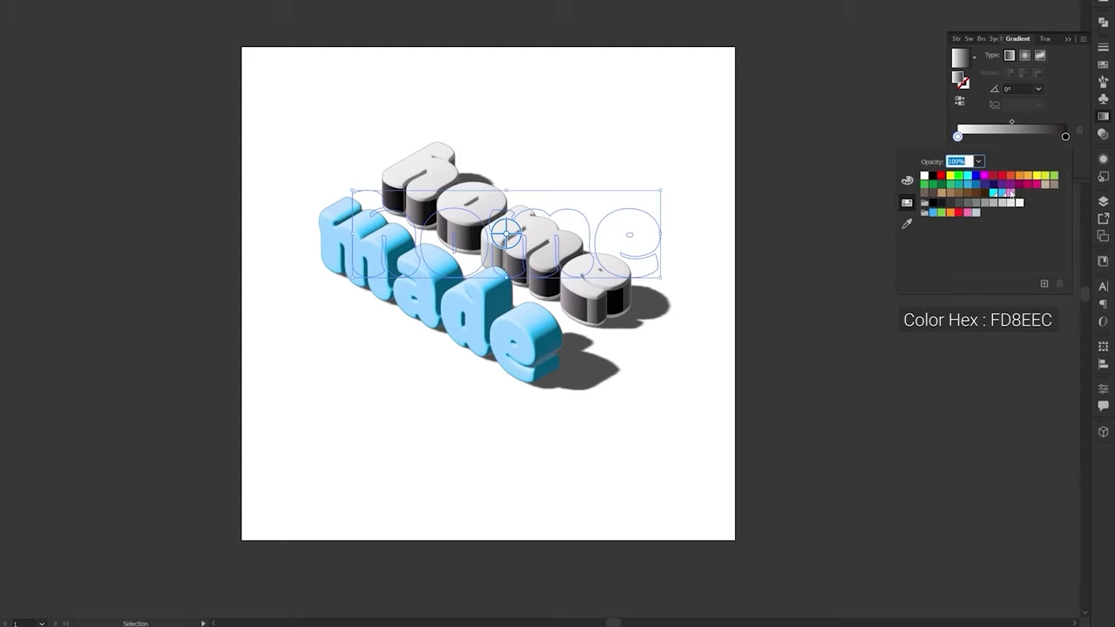
left_click(1011, 196)
left_click(1065, 137)
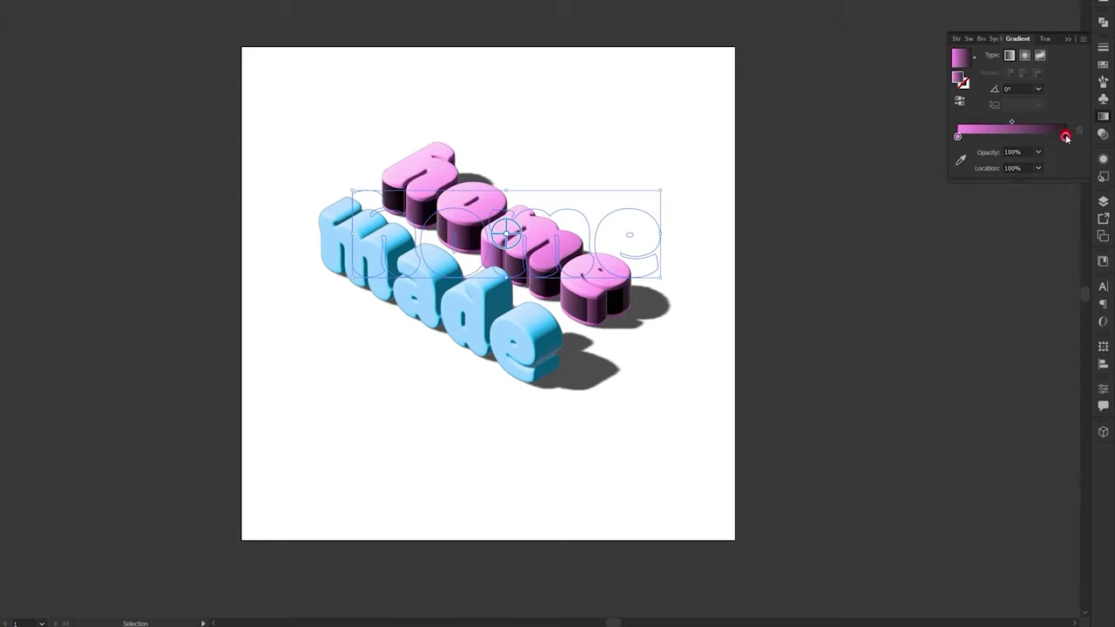
double_click(1066, 137)
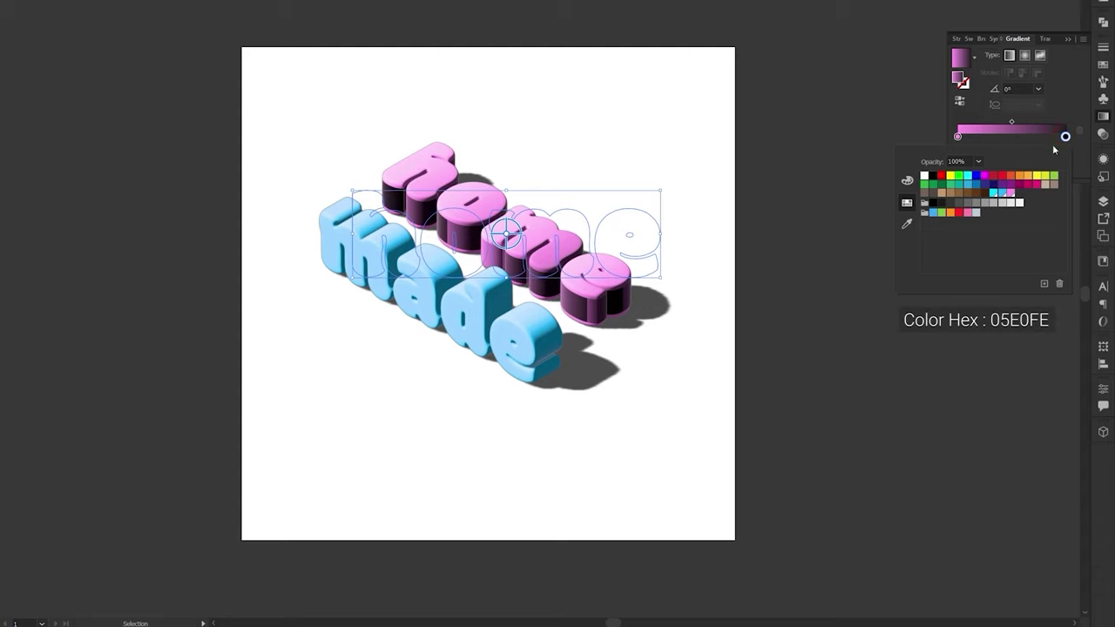
left_click(996, 194)
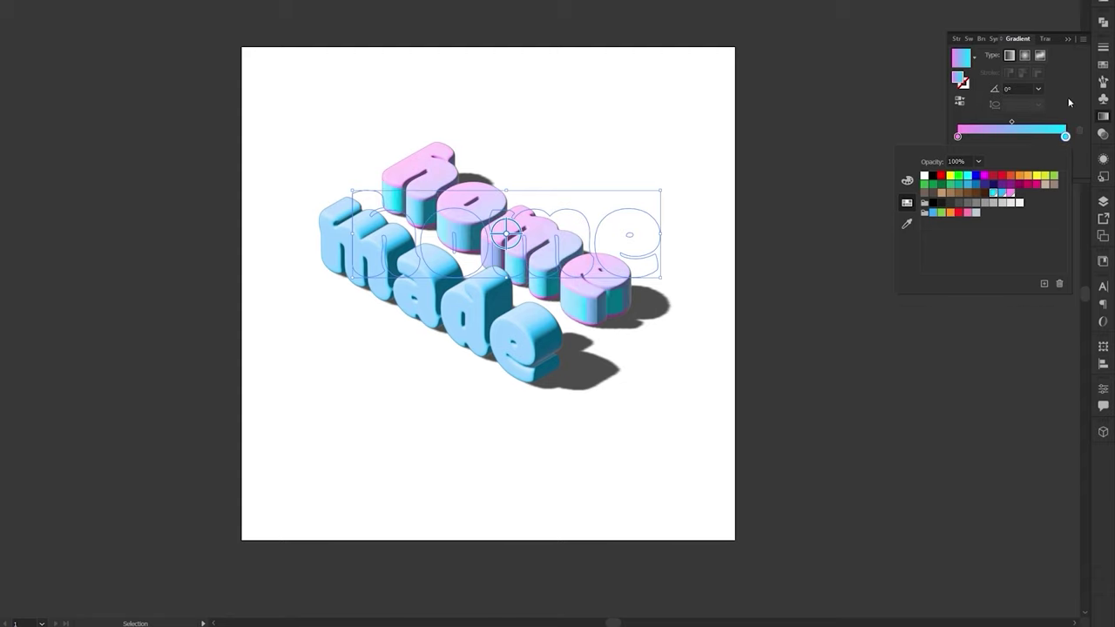
left_click(1069, 102)
left_click(31, 161)
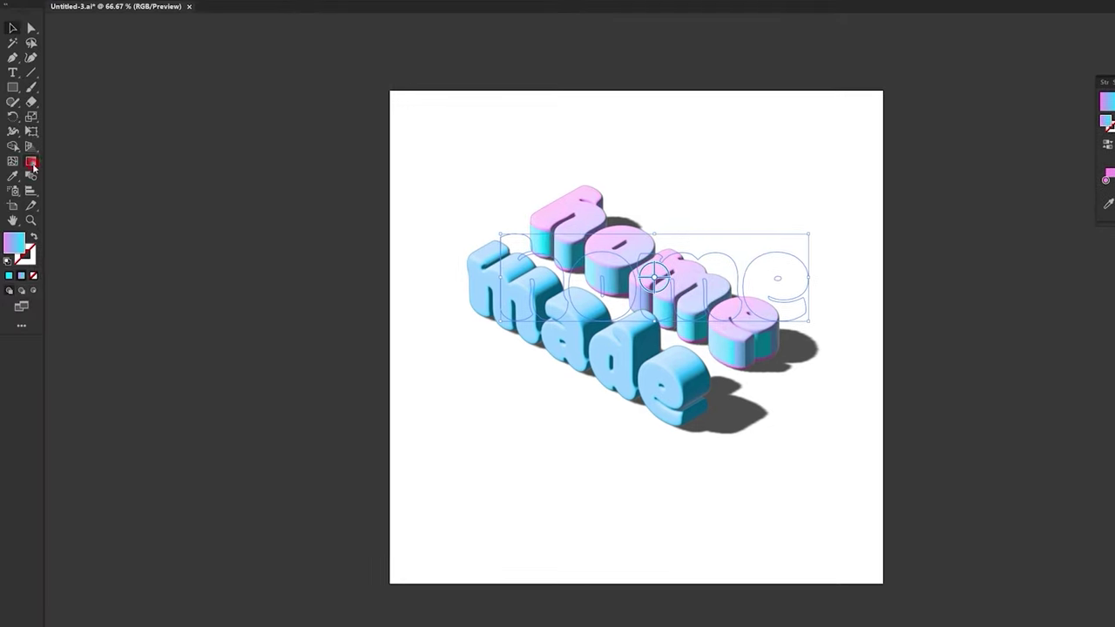
Step: Angle the 'home' gradient diagonally at about −13.95° and reverse it to run cyan to pink
left_click_drag(498, 237, 809, 316)
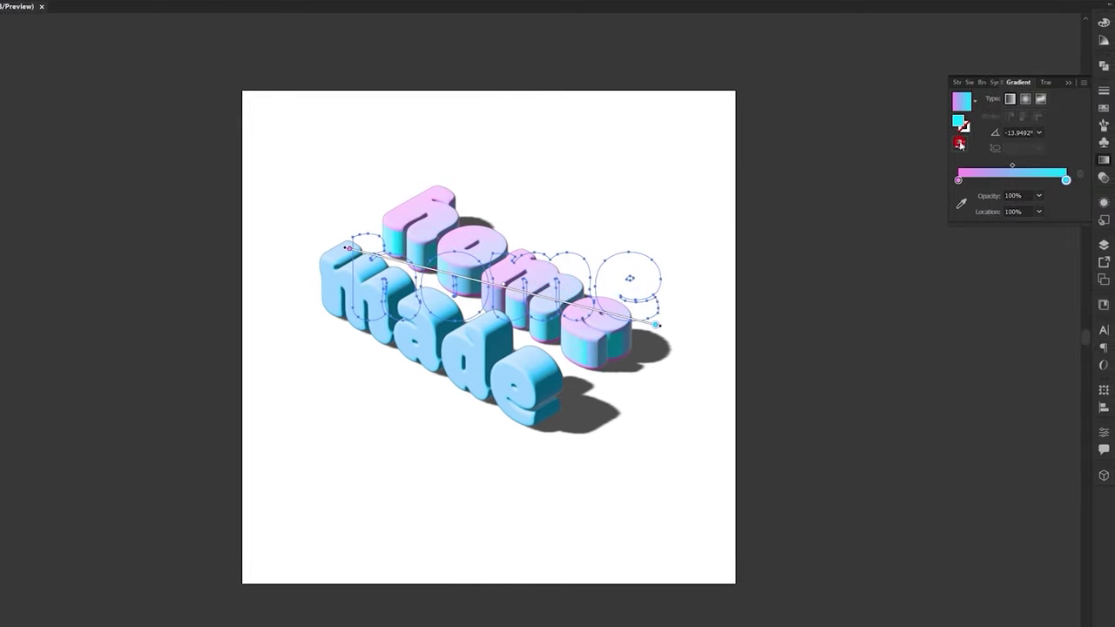
left_click(959, 144)
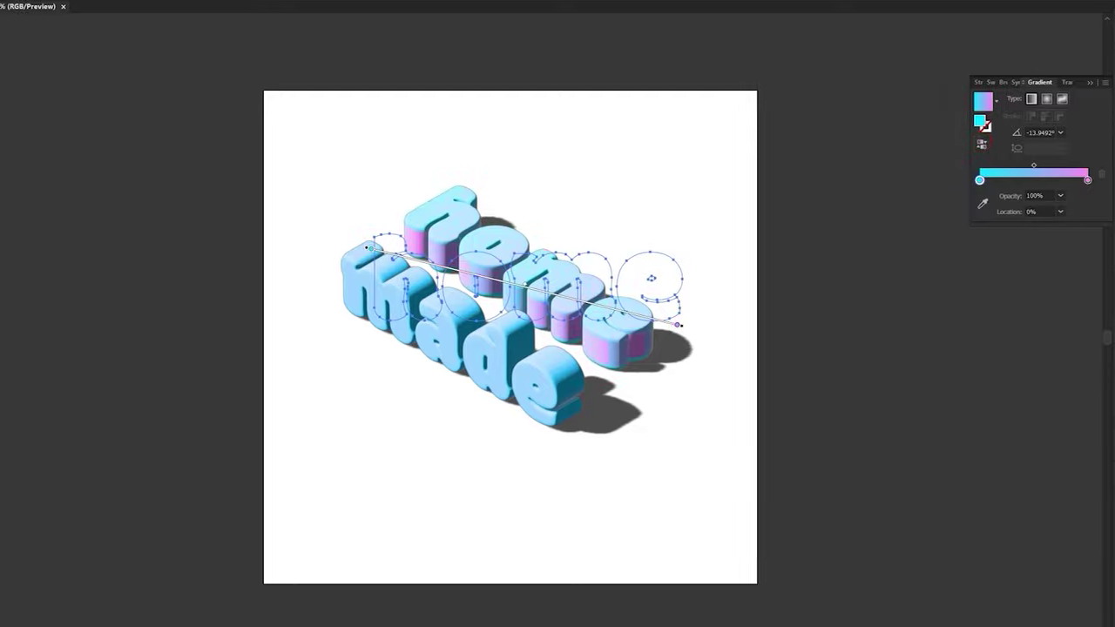
left_click(33, 29)
left_click(660, 407)
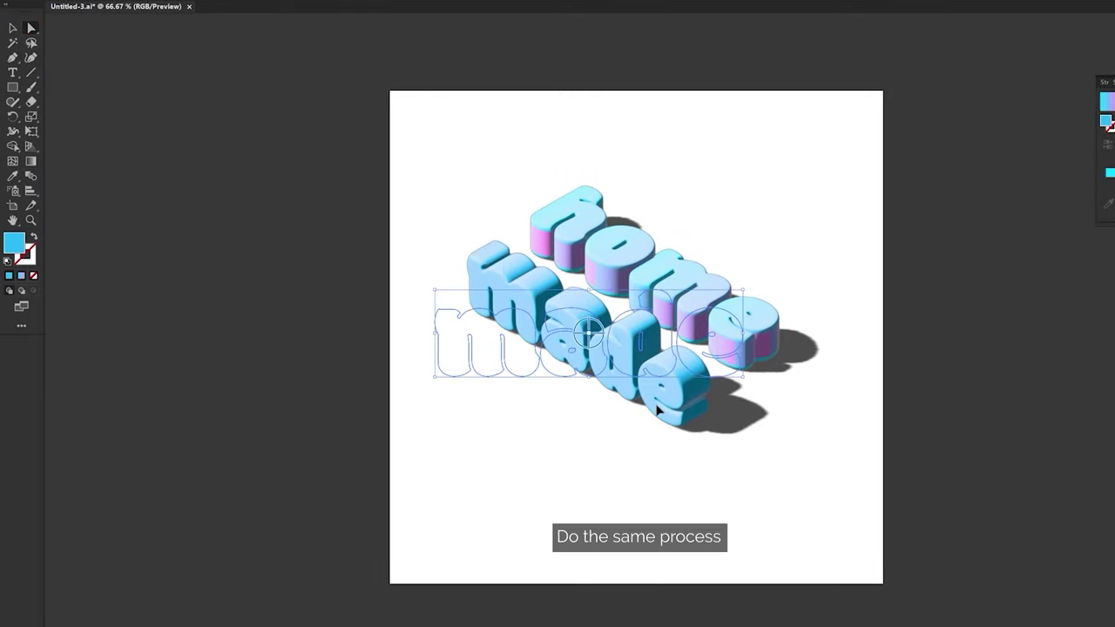
Step: Make 'made' a compound path with the cyan-to-pink gradient angled diagonally at about −11.76°
key("period")
left_click(959, 102)
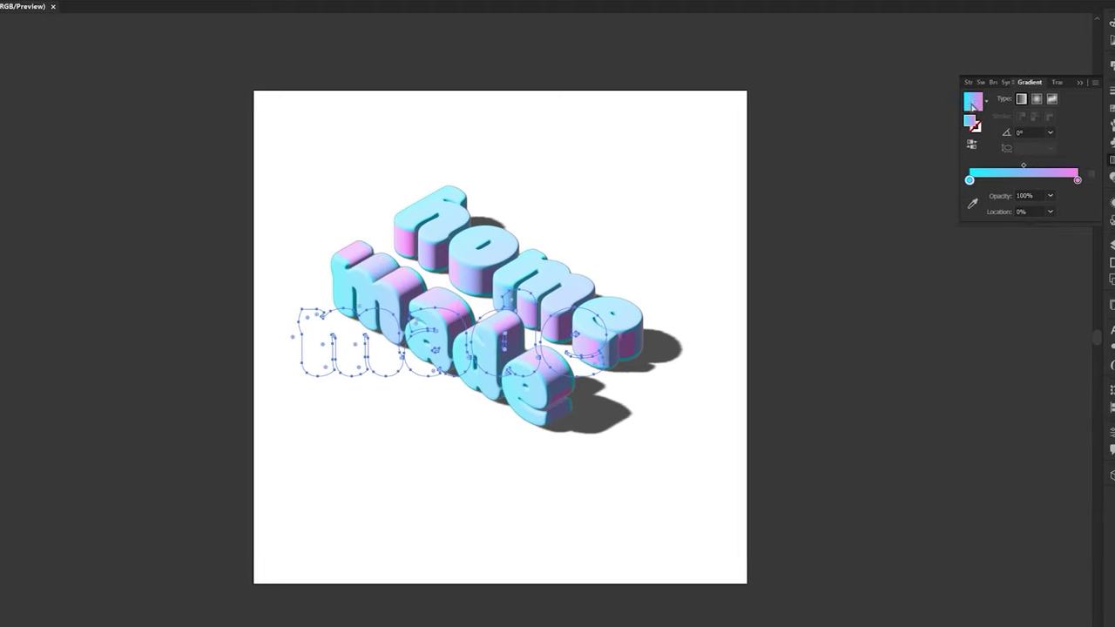
left_click(35, 160)
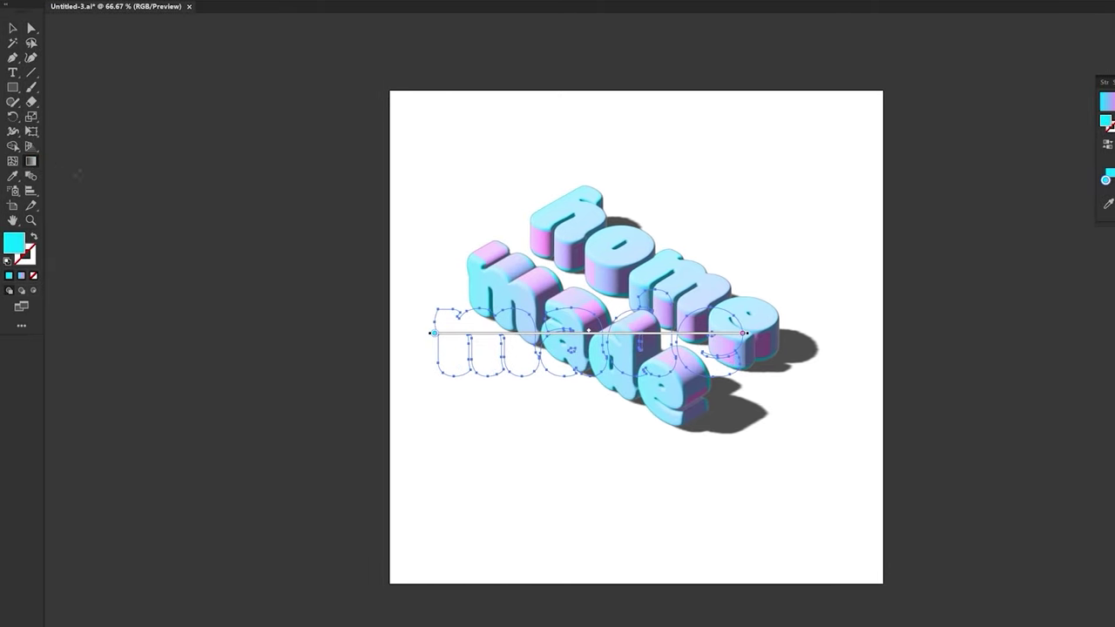
left_click_drag(435, 308, 739, 371)
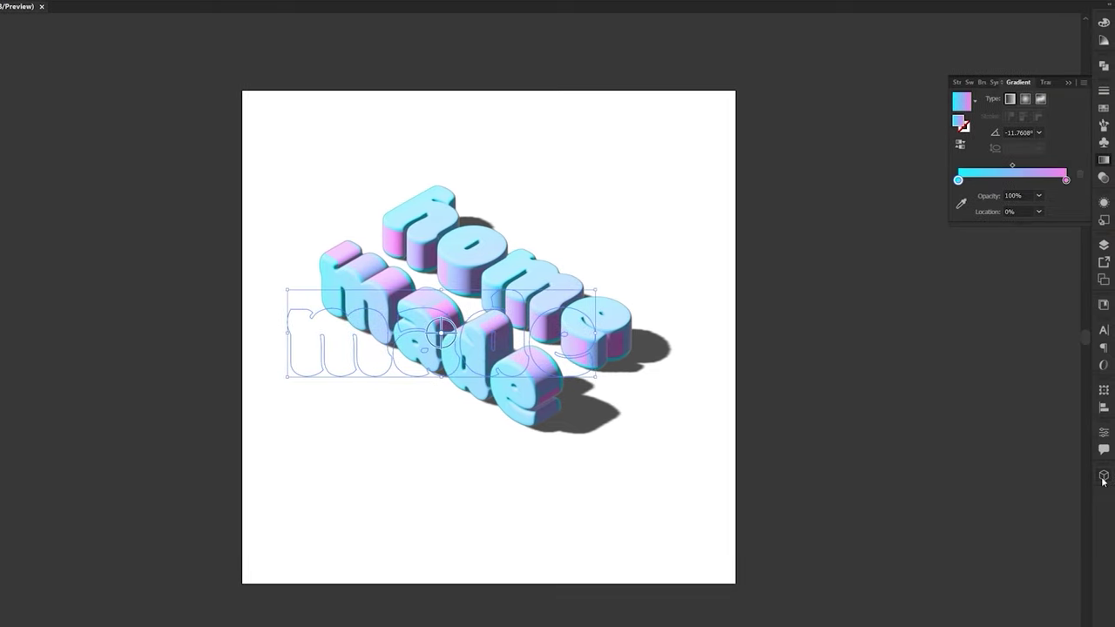
Step: Turn Ray Tracing back on in the 3D Lighting settings for both 'made' and 'home'
left_click(1104, 477)
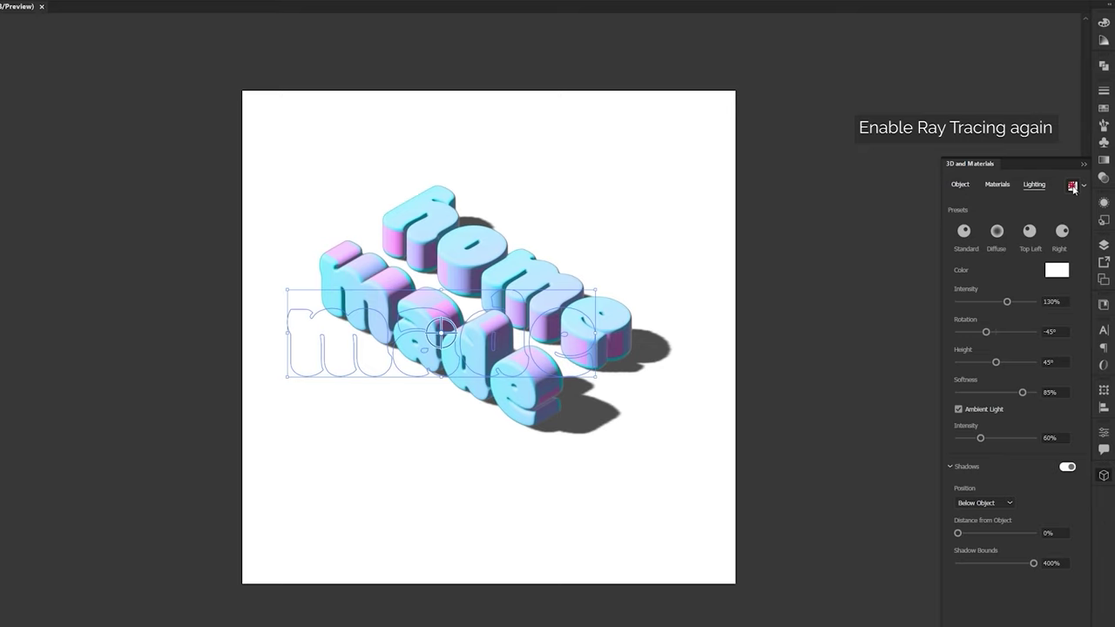
left_click(1072, 186)
left_click(478, 247)
left_click(1070, 187)
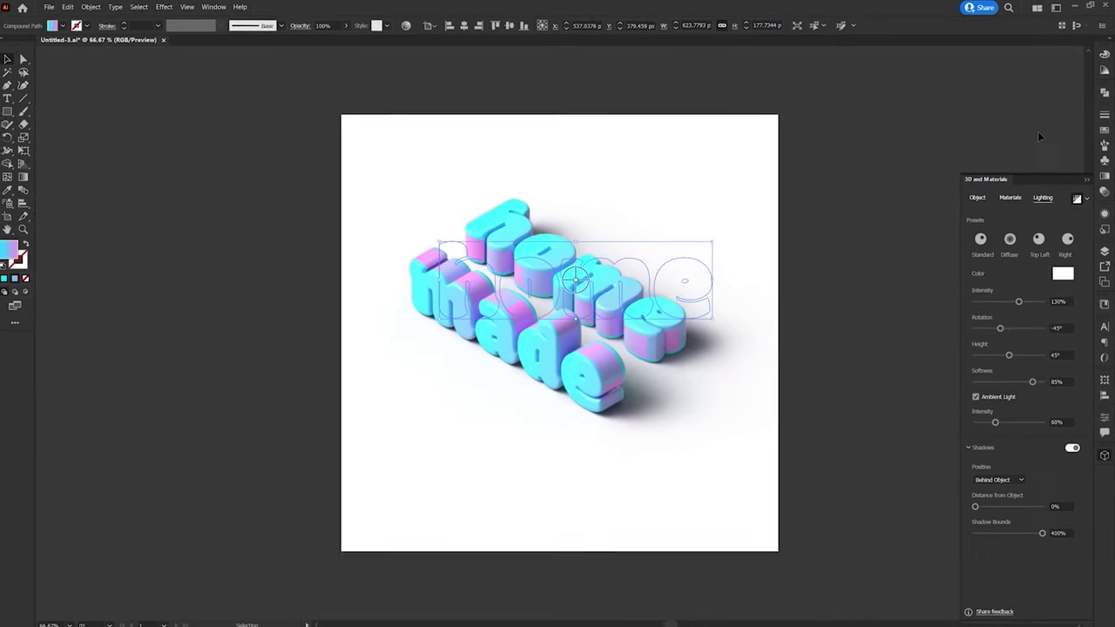